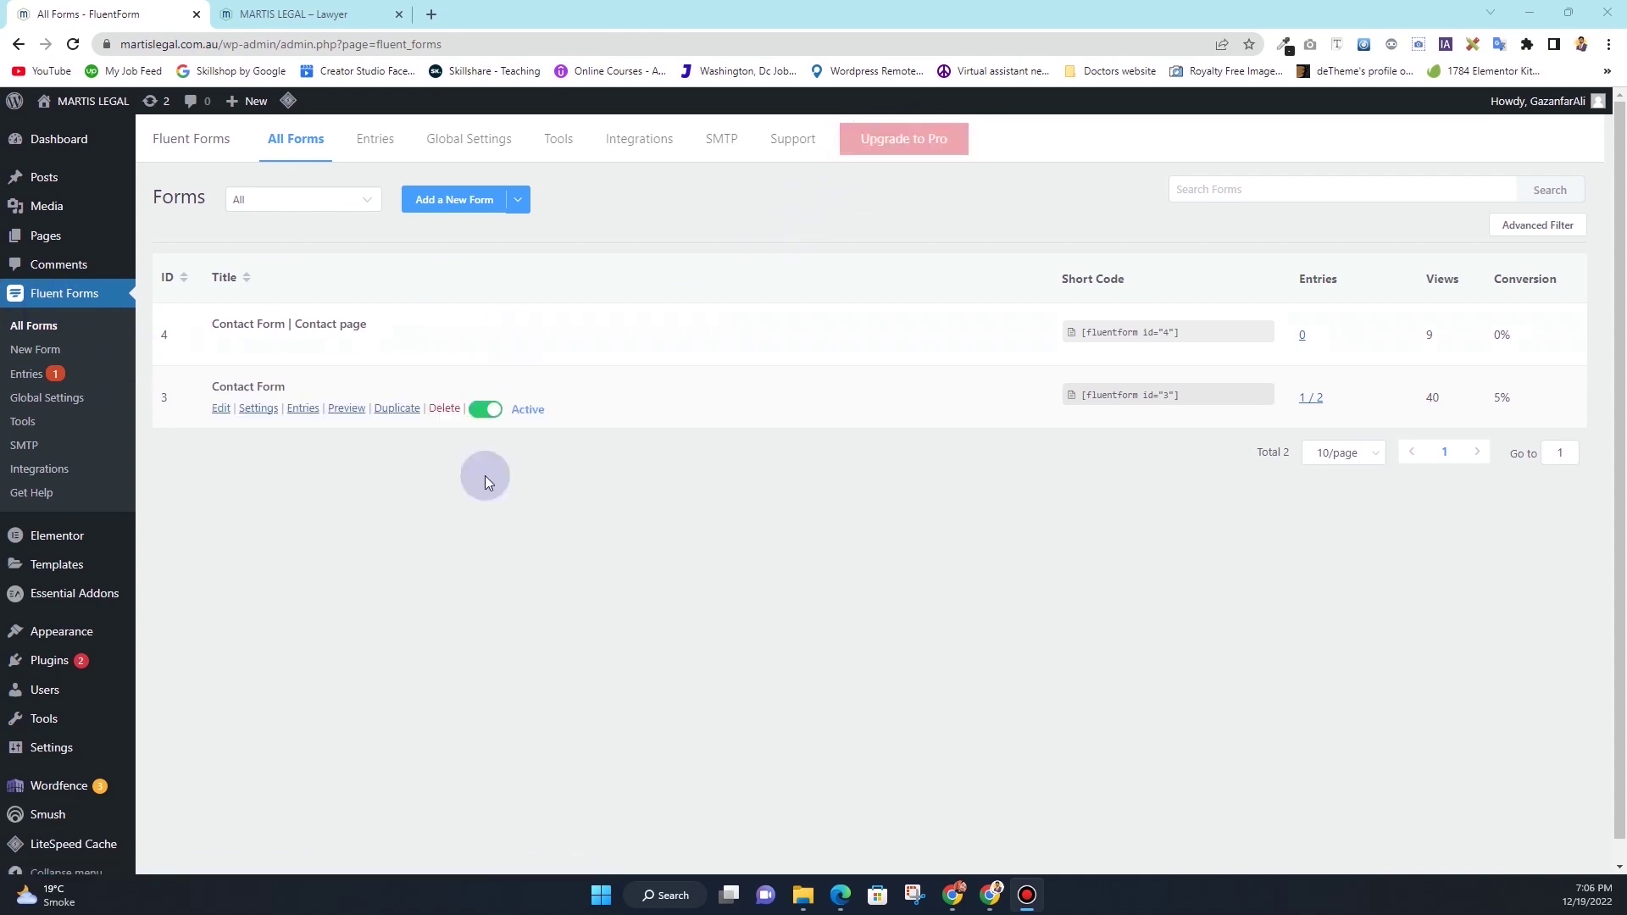
# Open Fluent Forms Global Settings from the All Forms page
pyautogui.click(45, 401)
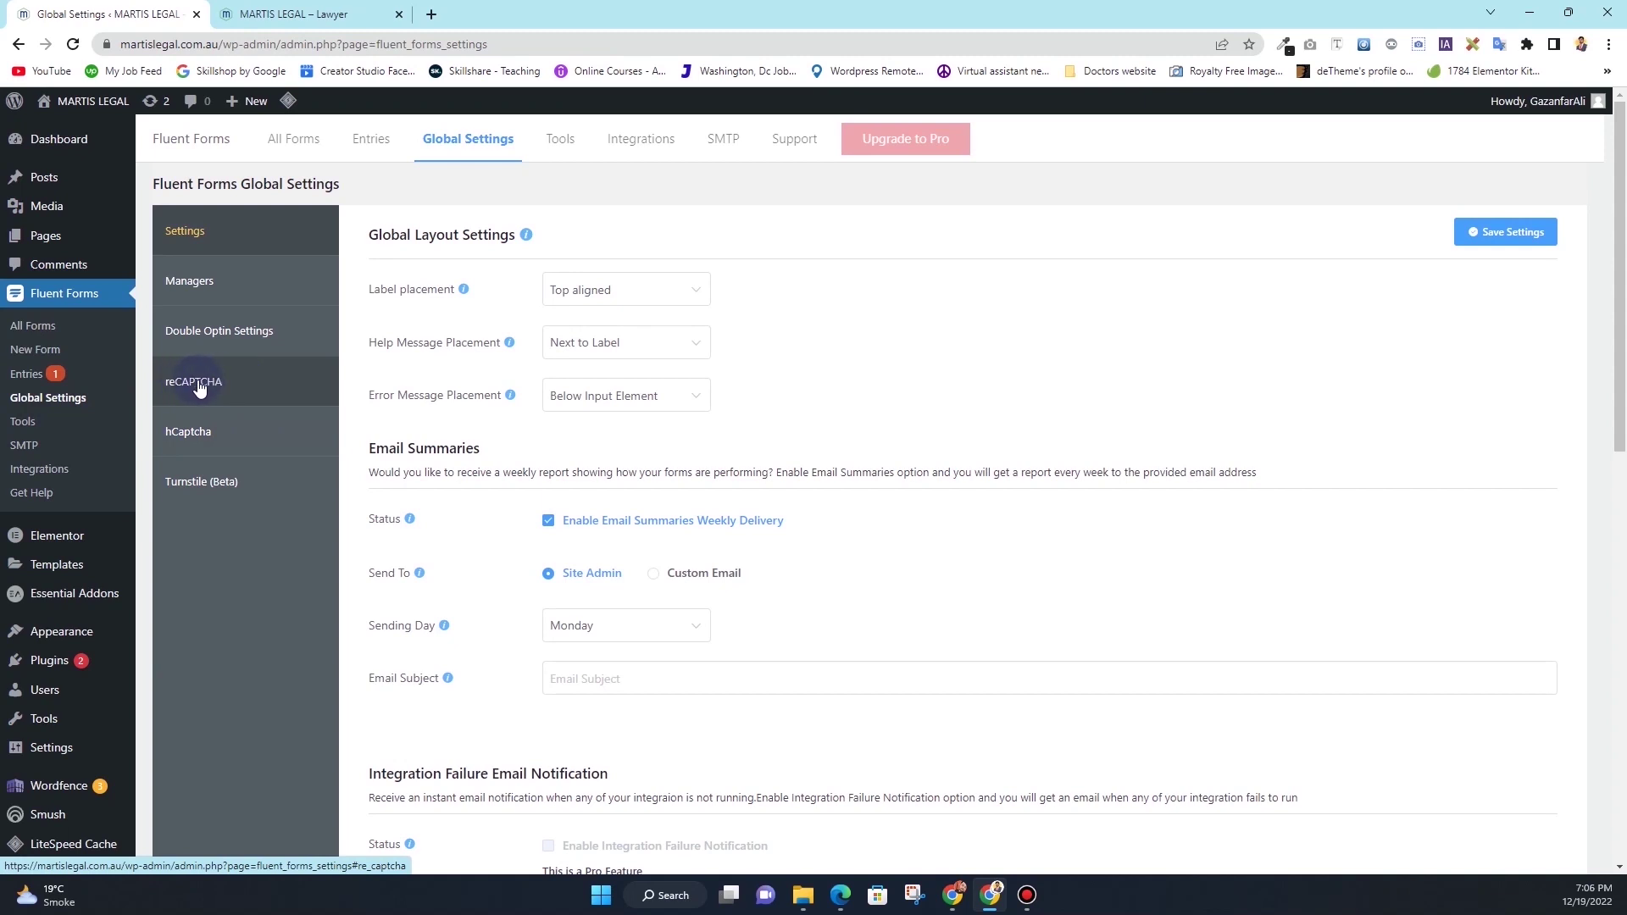
# Show the reCAPTCHA section of the Fluent Forms Global Settings
pyautogui.click(199, 388)
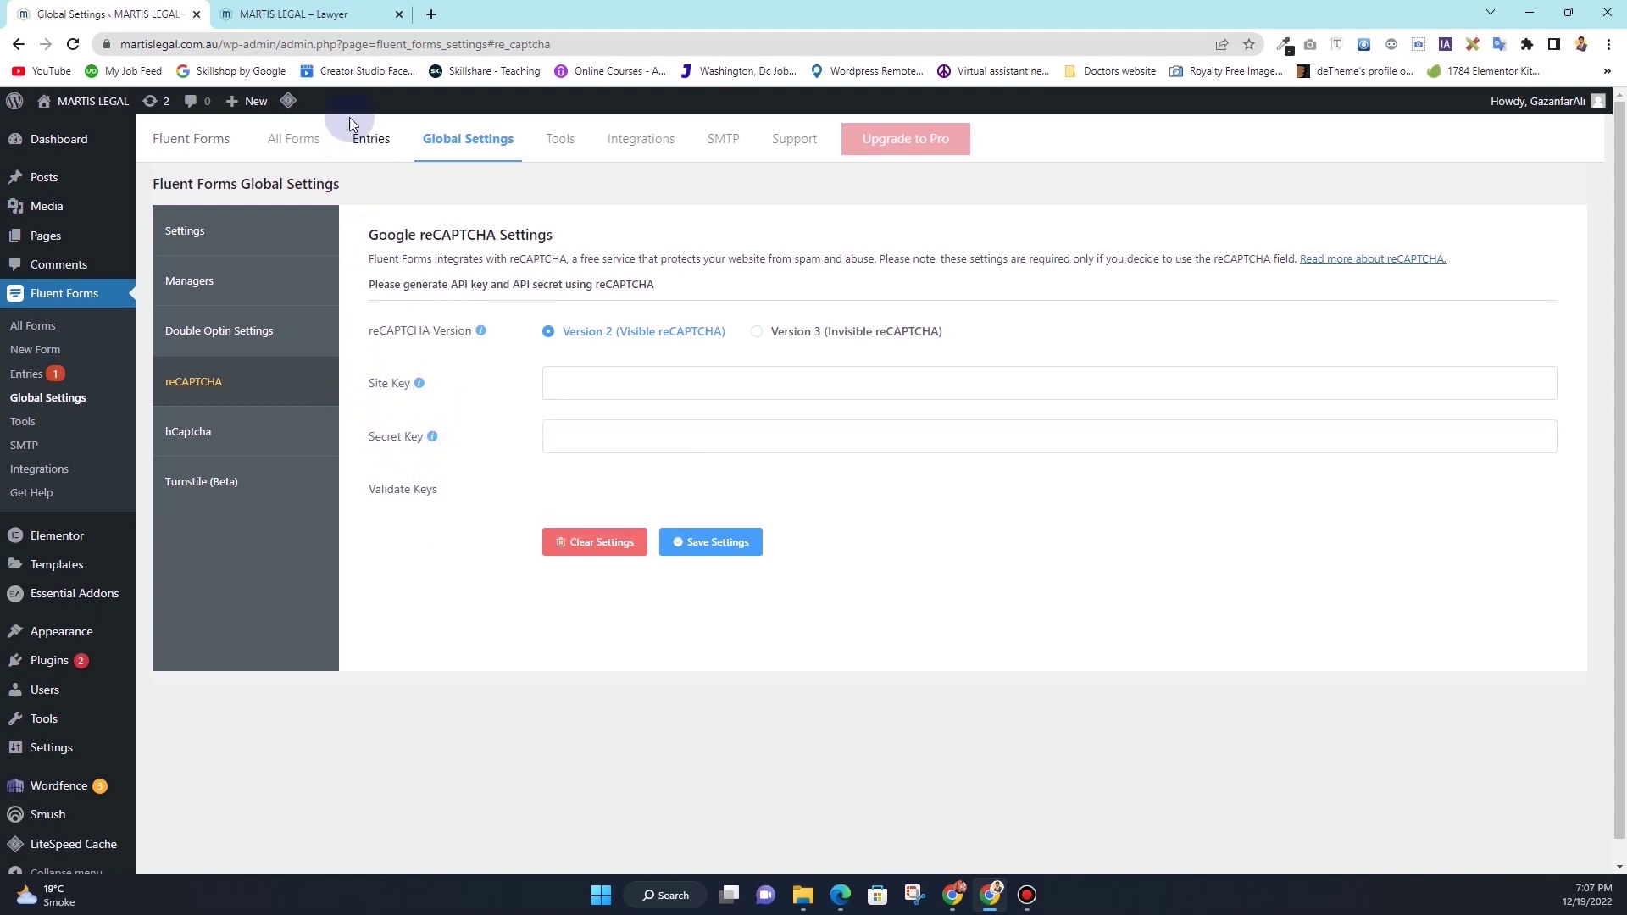
# In a new tab, search 'google recpatcha' and reach the reCAPTCHA site registration form
pyautogui.click(431, 15)
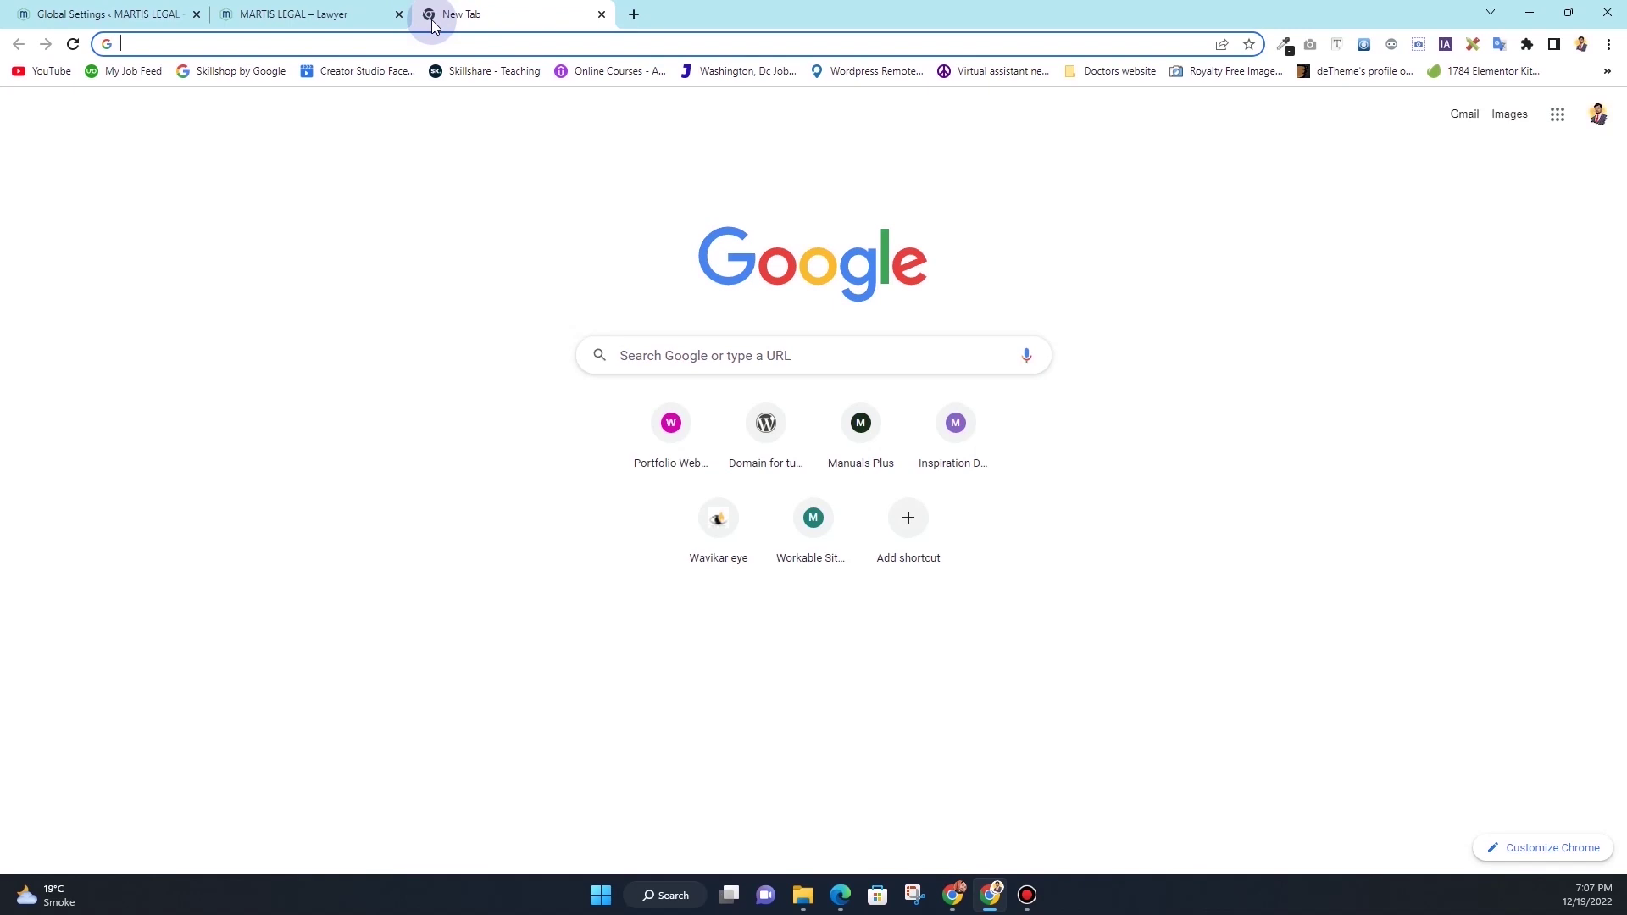
pyautogui.write('google recpatcha')
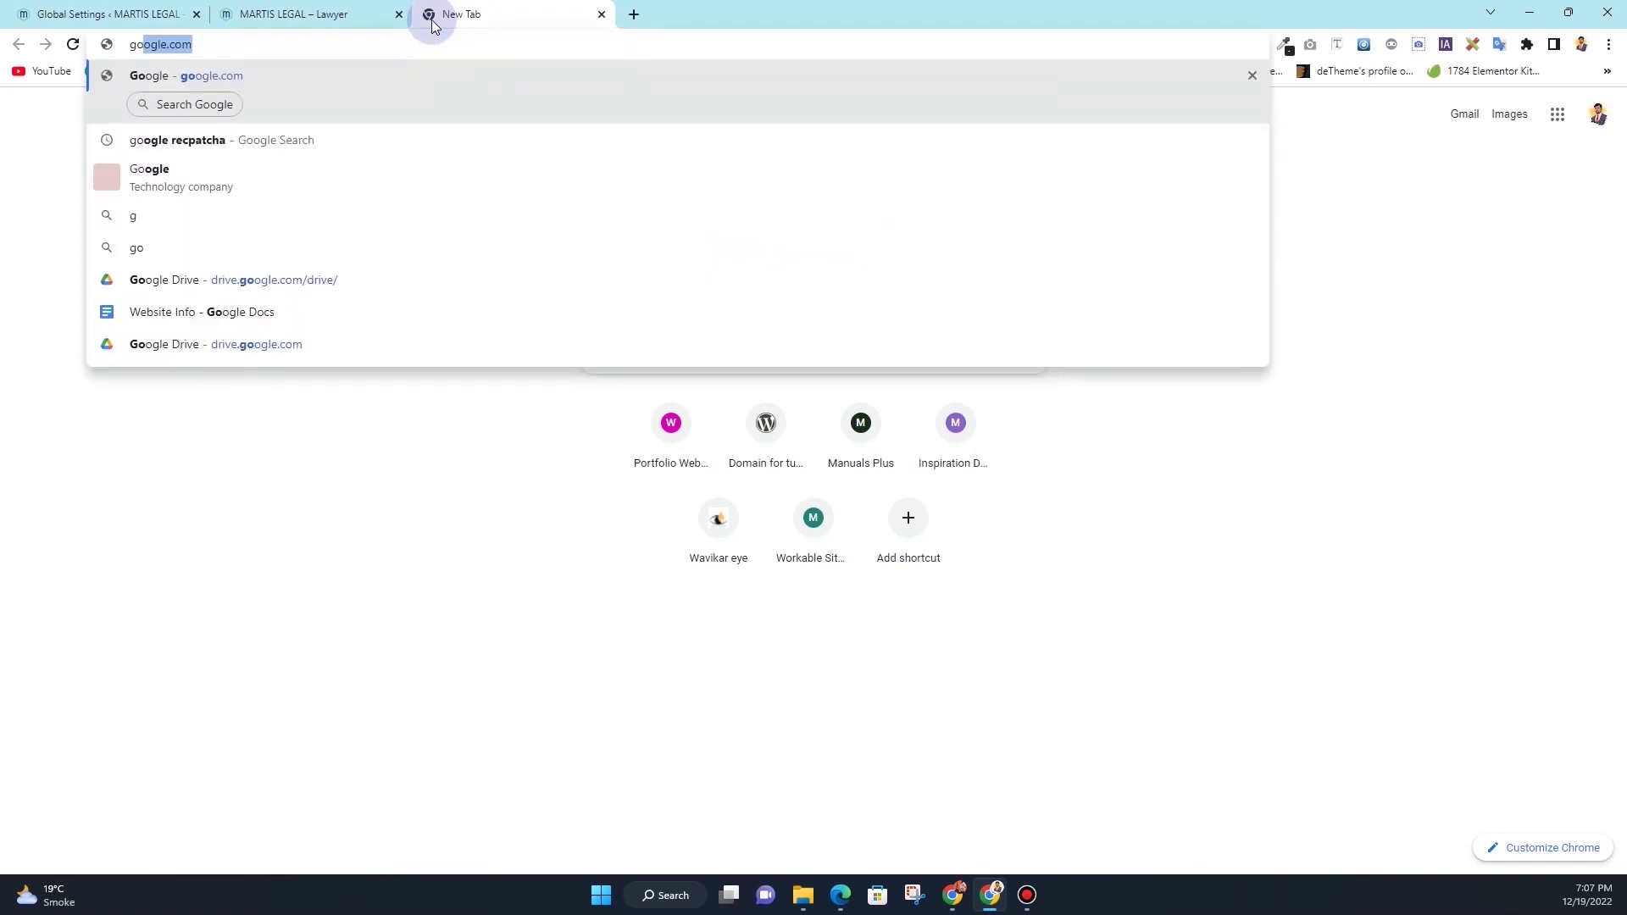
pyautogui.press('Return')
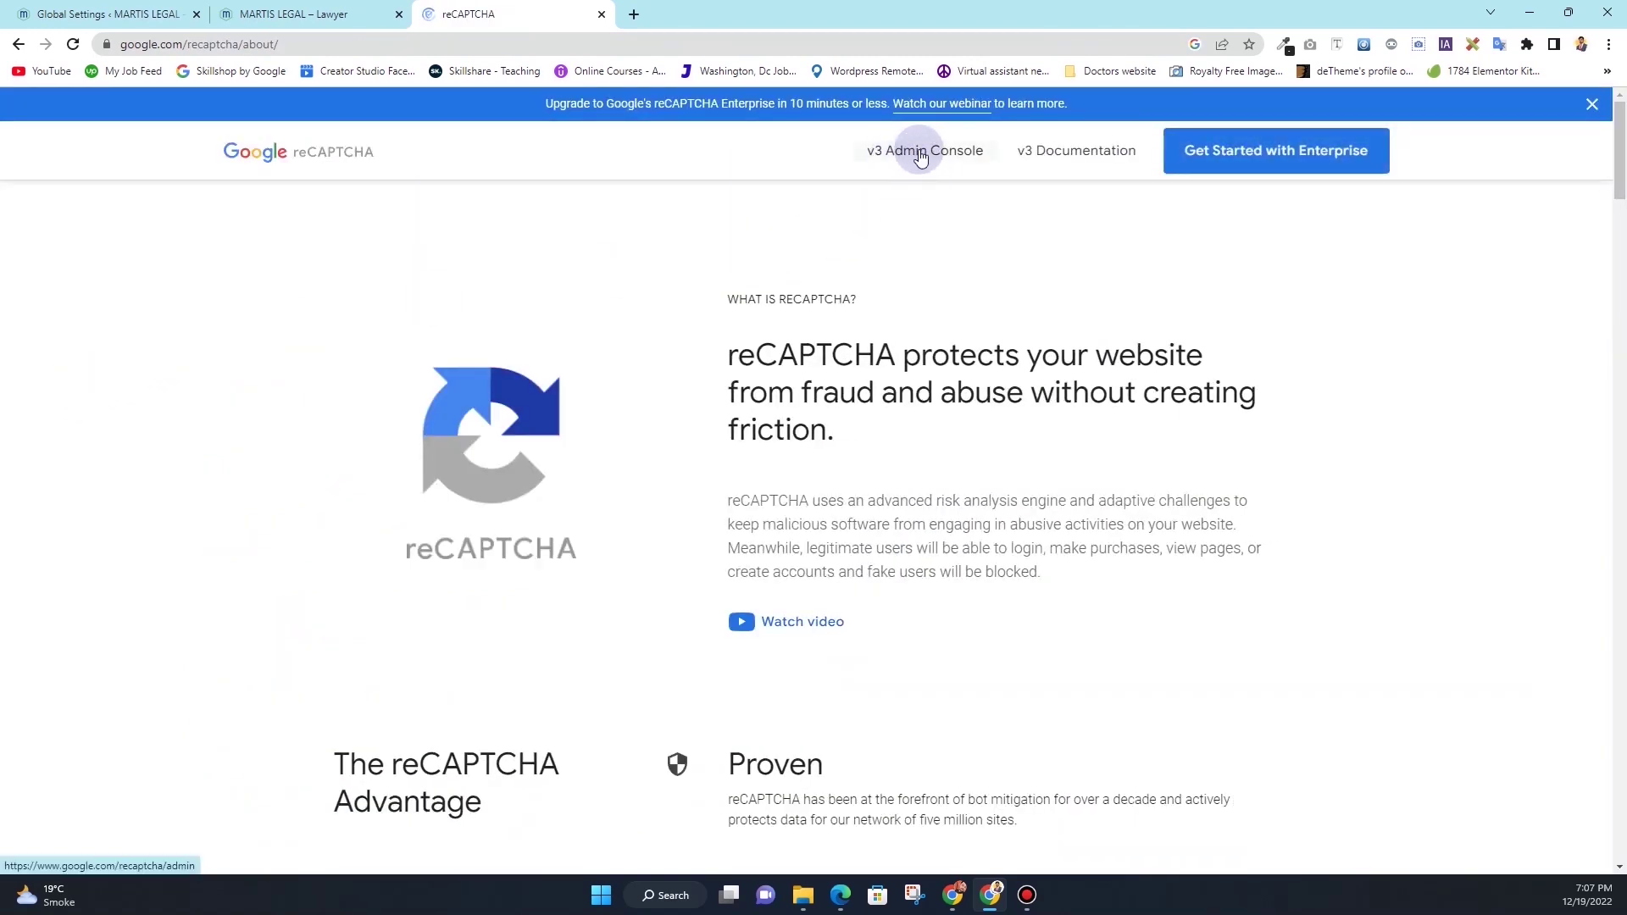
pyautogui.click(915, 158)
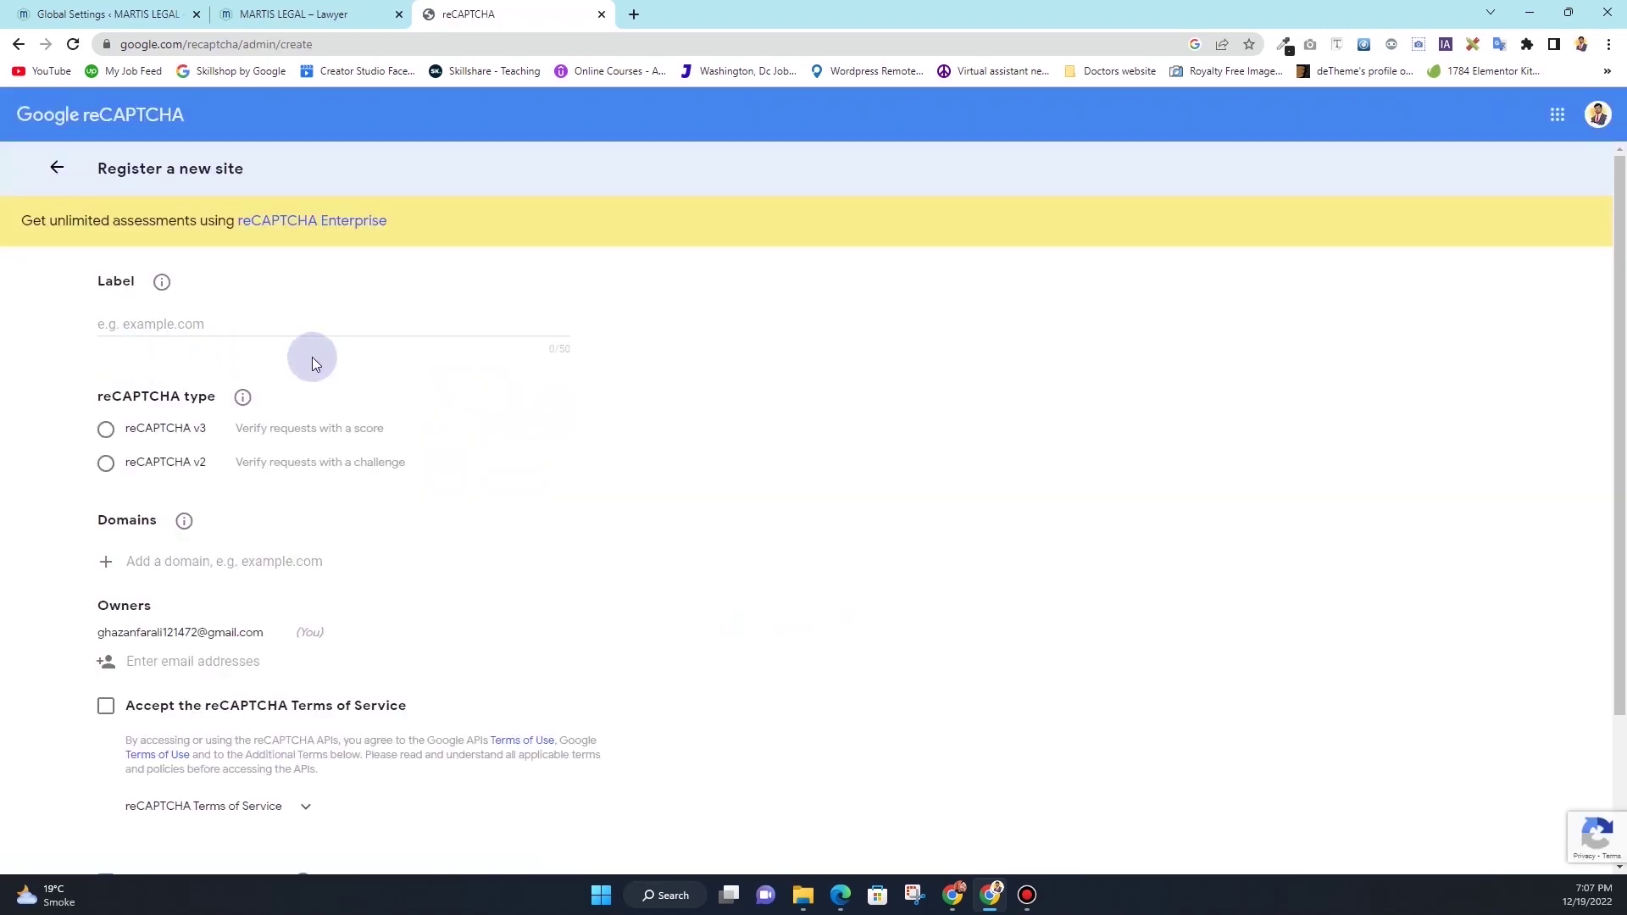
pyautogui.click(110, 325)
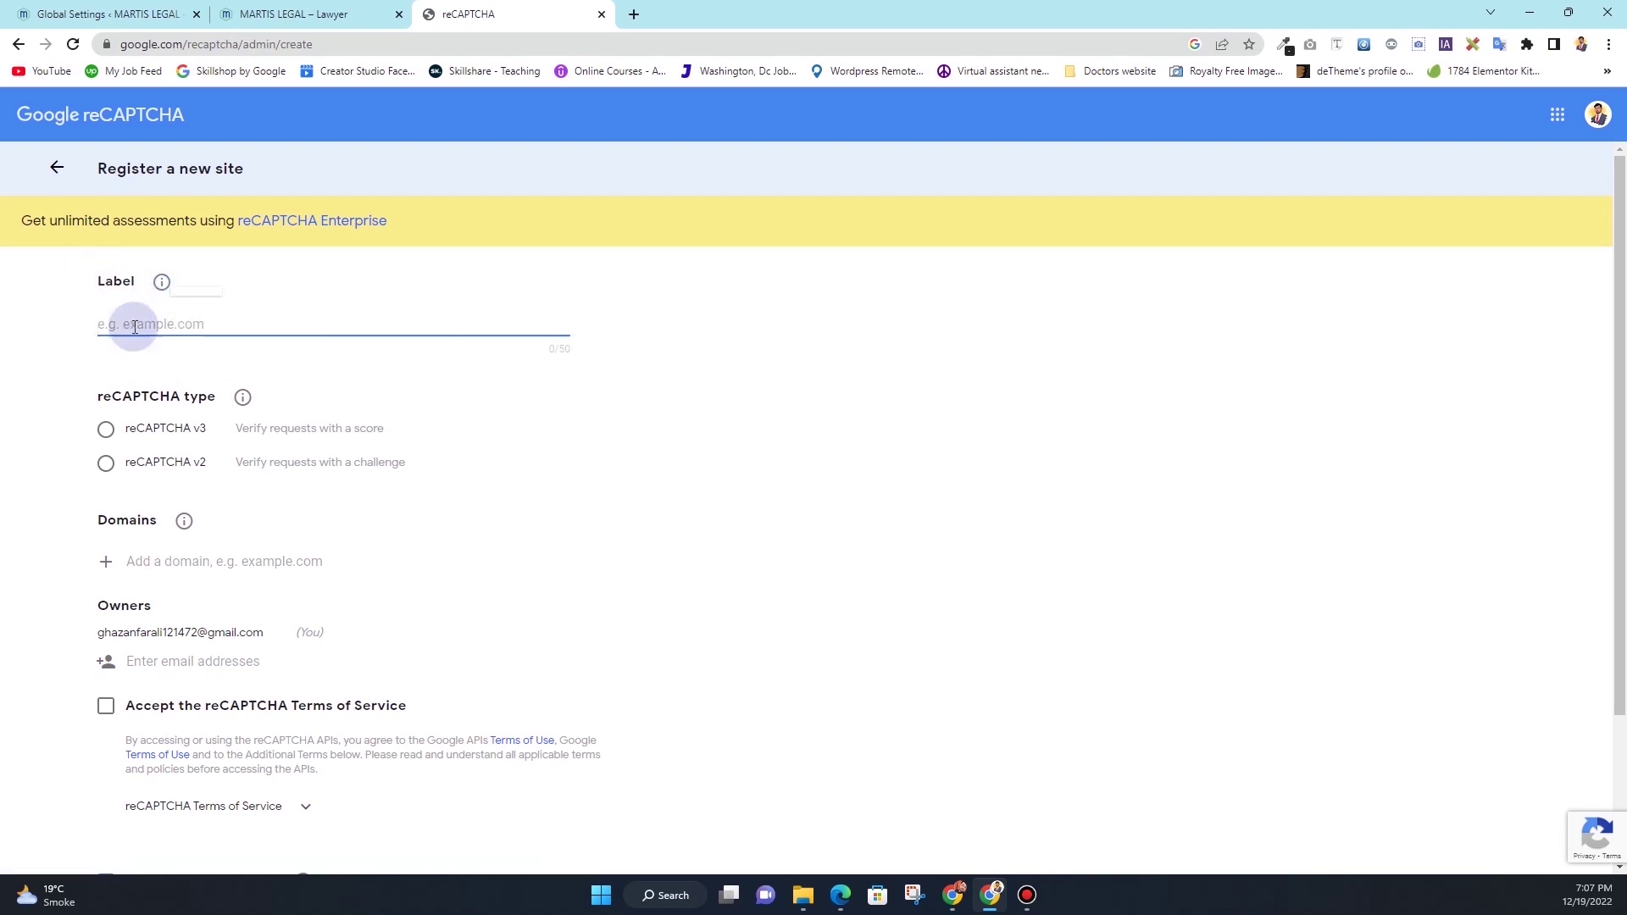
# Label the new reCAPTCHA site 'Martis Legal' and select reCAPTCHA v3 as its type
pyautogui.click(284, 13)
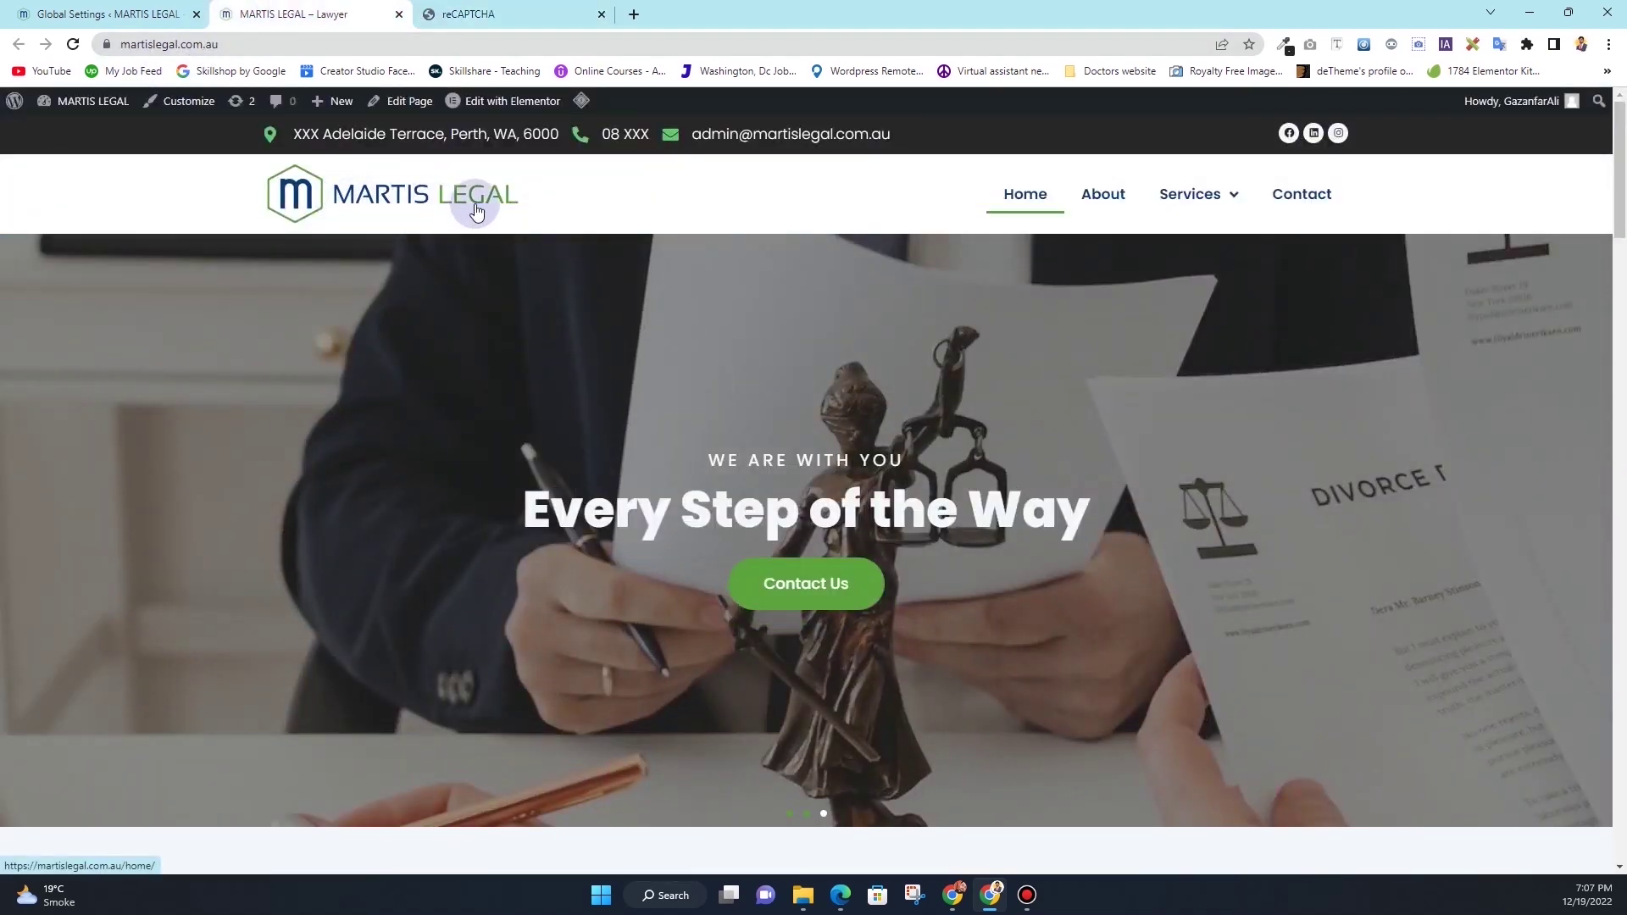
pyautogui.click(483, 13)
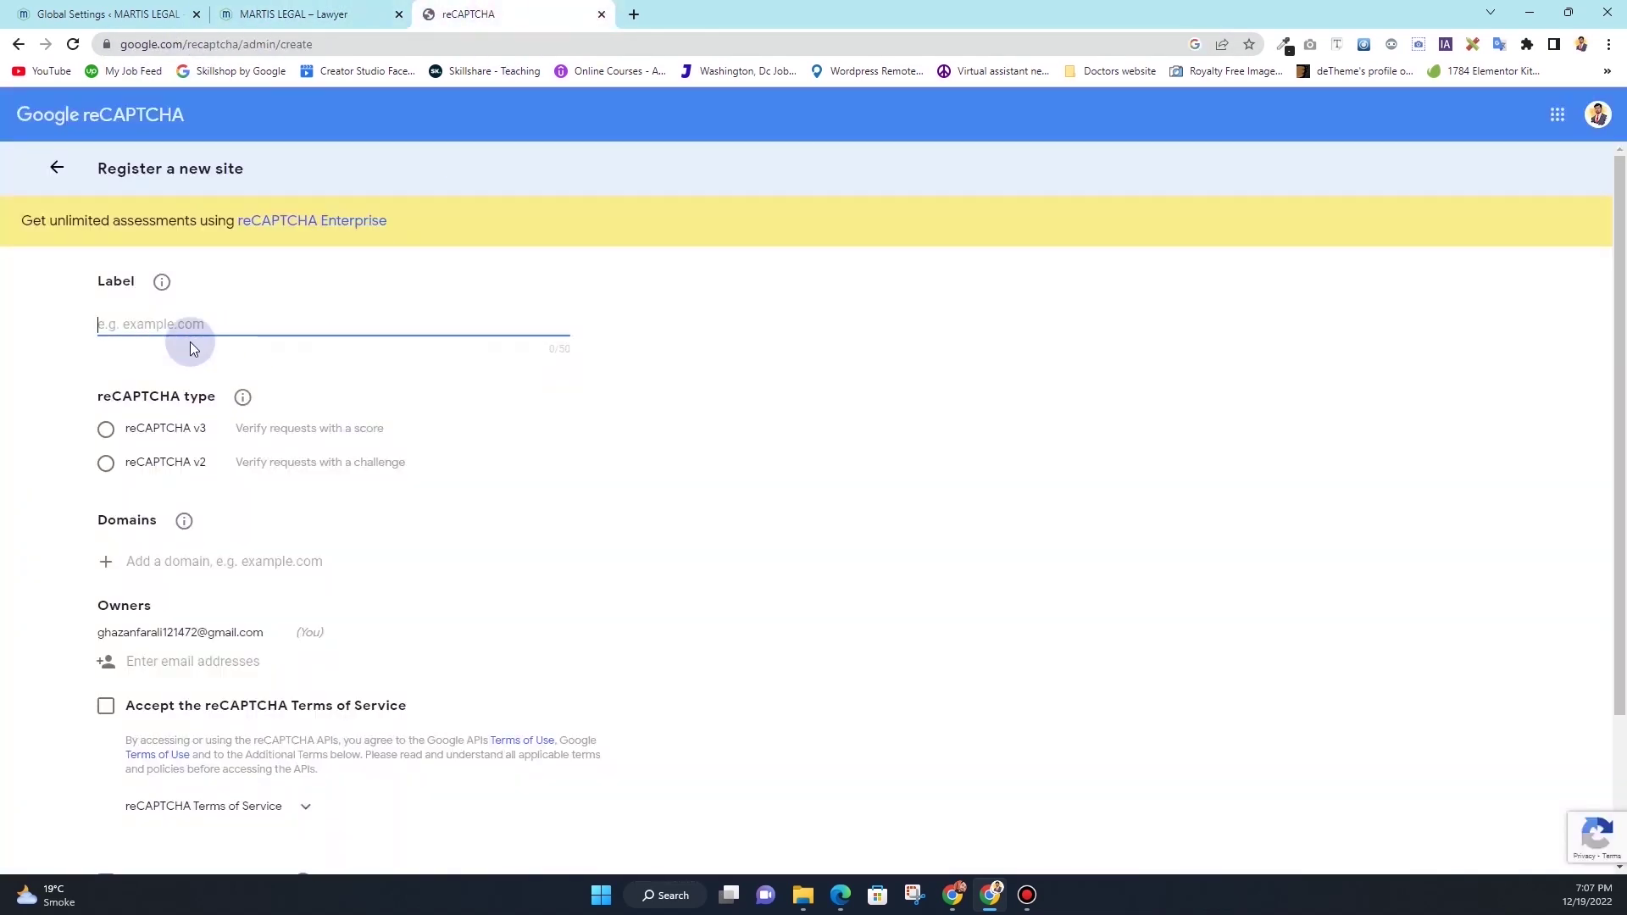
pyautogui.write('Martis Legal')
pyautogui.scroll(-1, 405, 383)
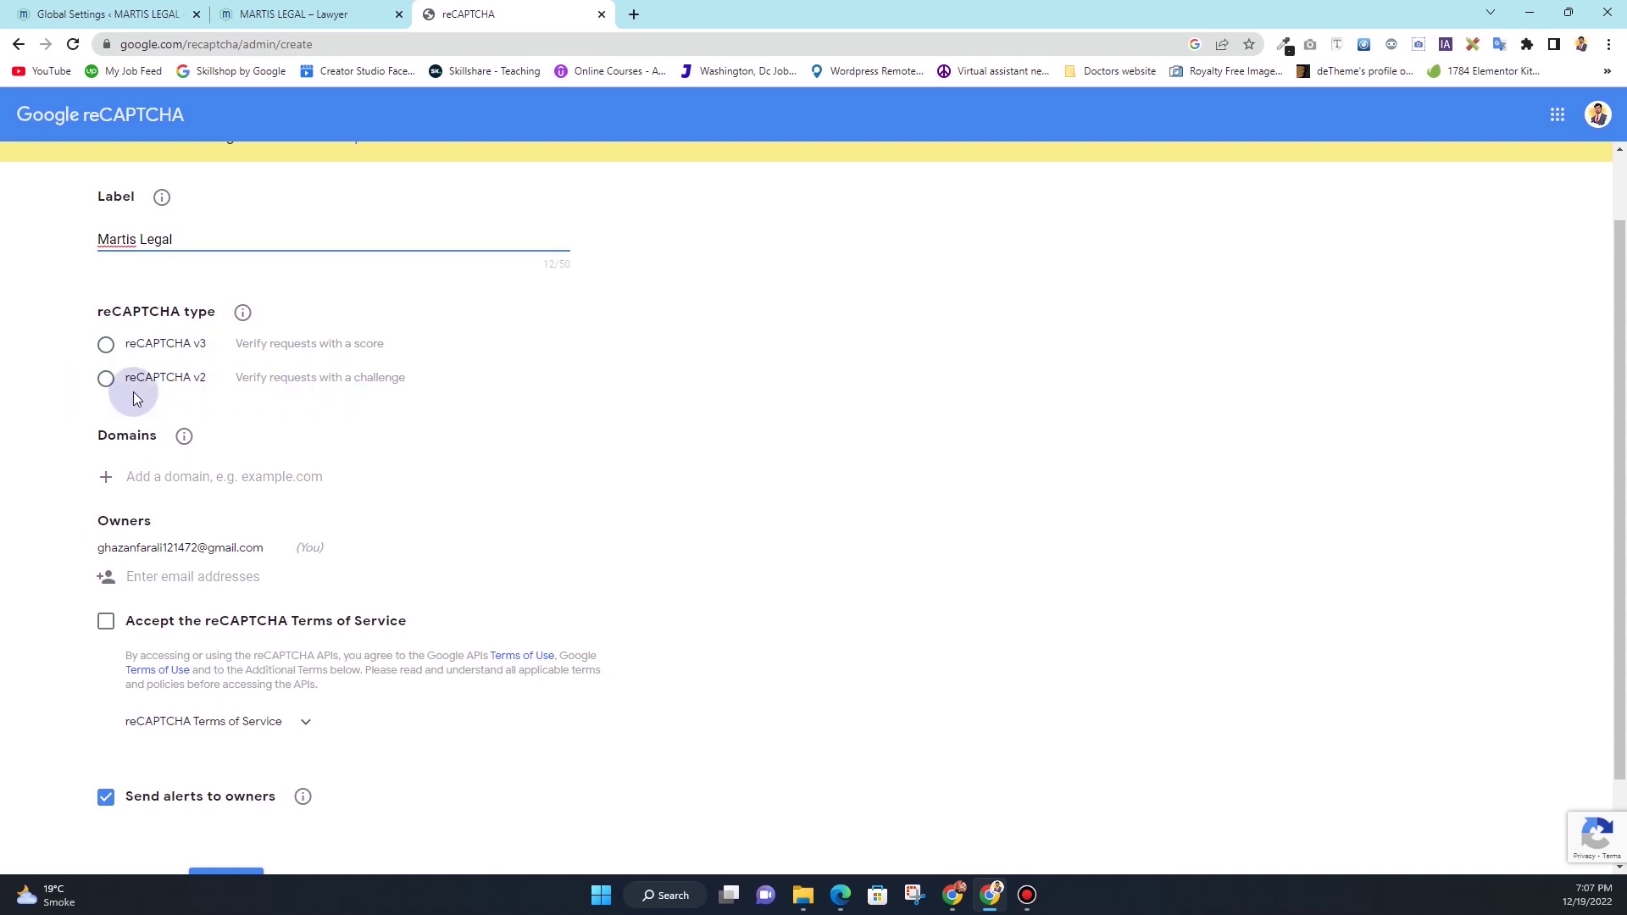
pyautogui.click(106, 382)
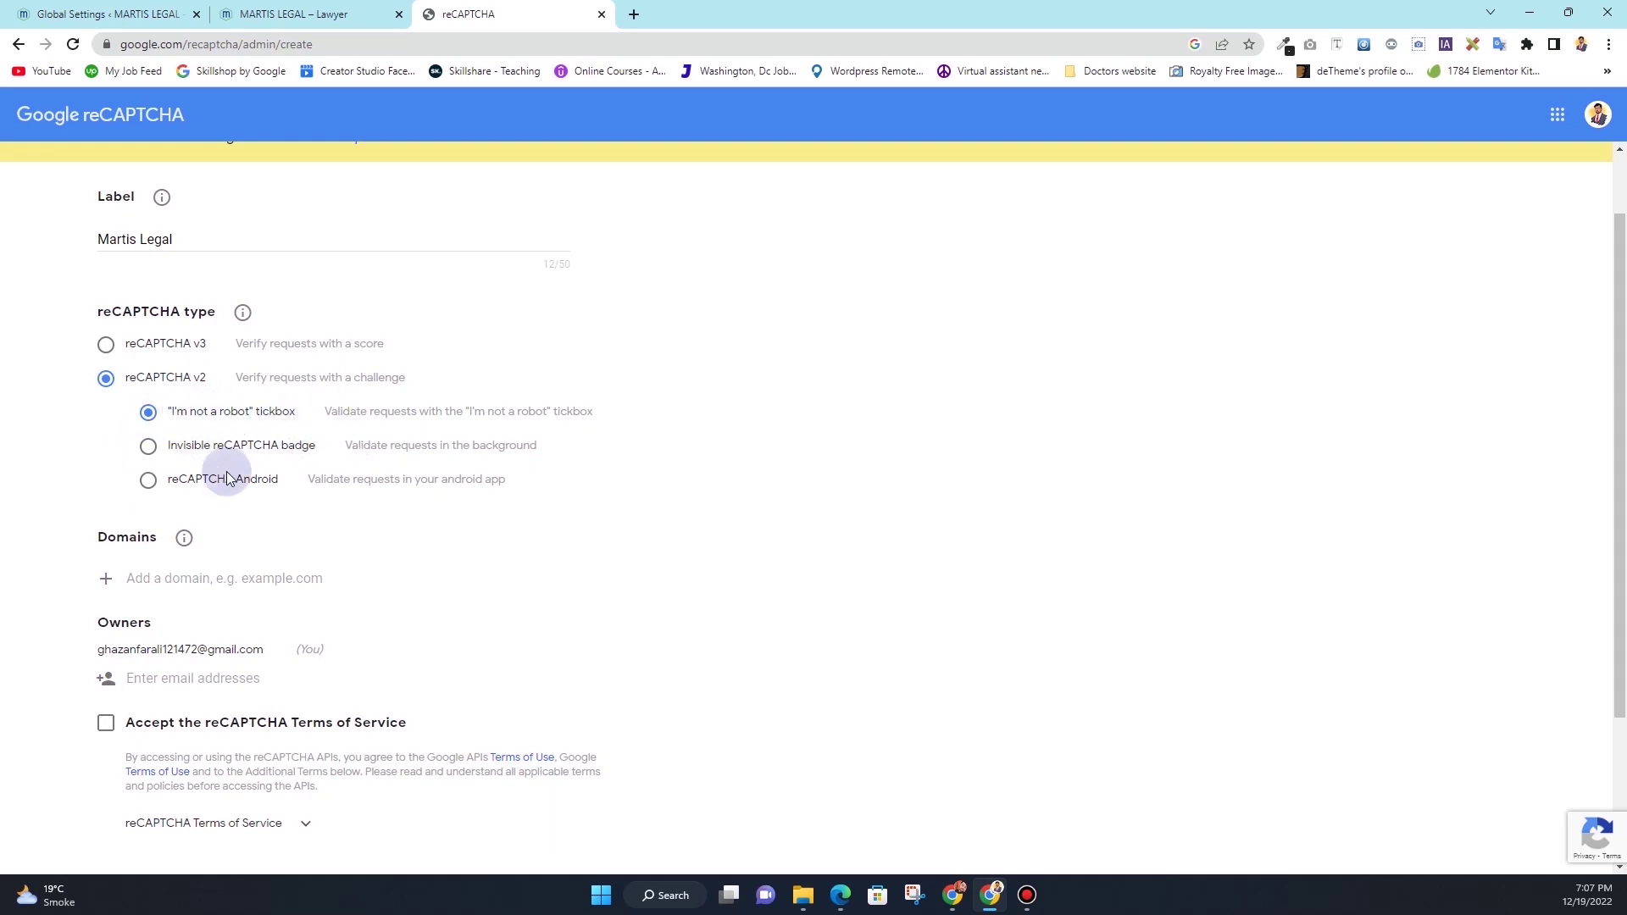
pyautogui.click(108, 352)
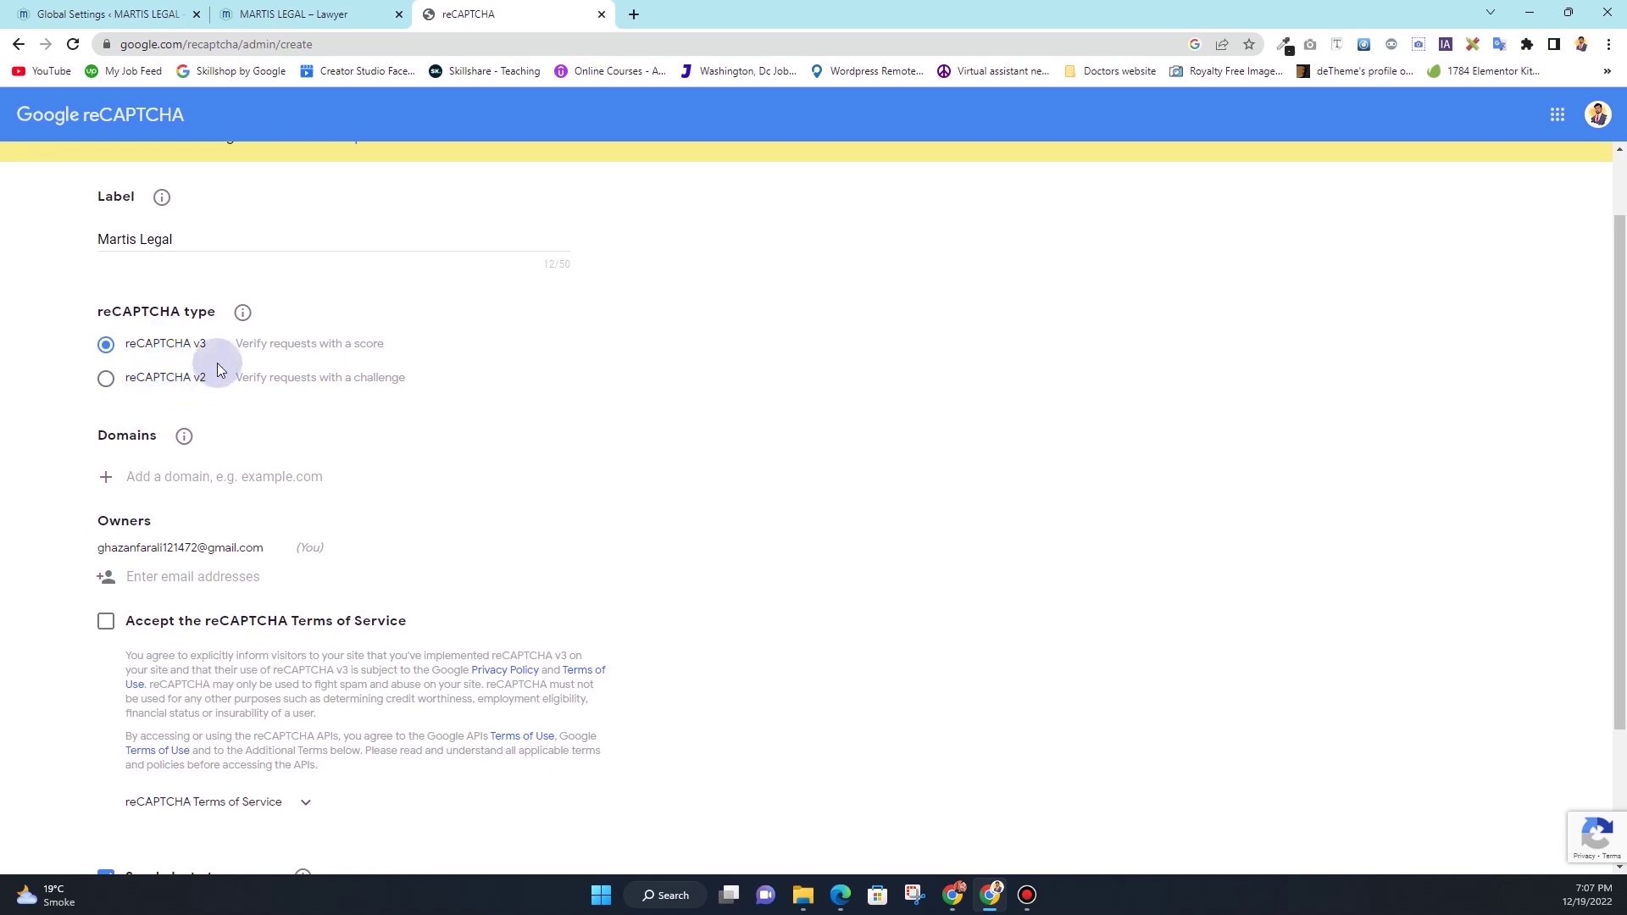
pyautogui.click(99, 12)
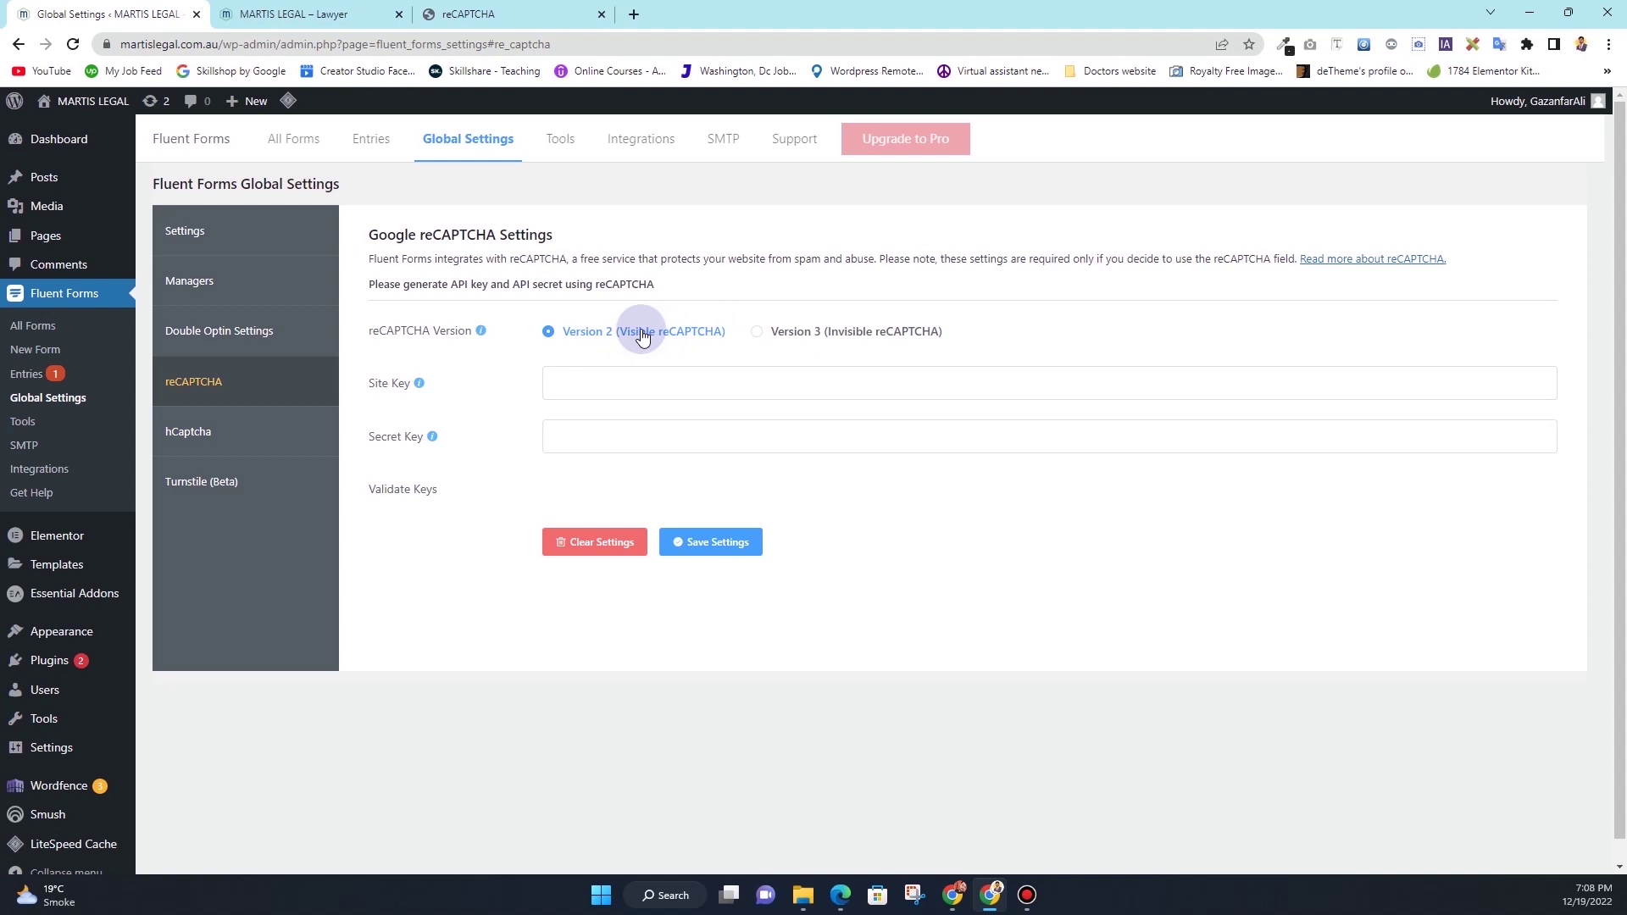
# Keep Fluent Forms on Version 2 and register the site as reCAPTCHA v2 'I'm not a robot'
pyautogui.click(801, 331)
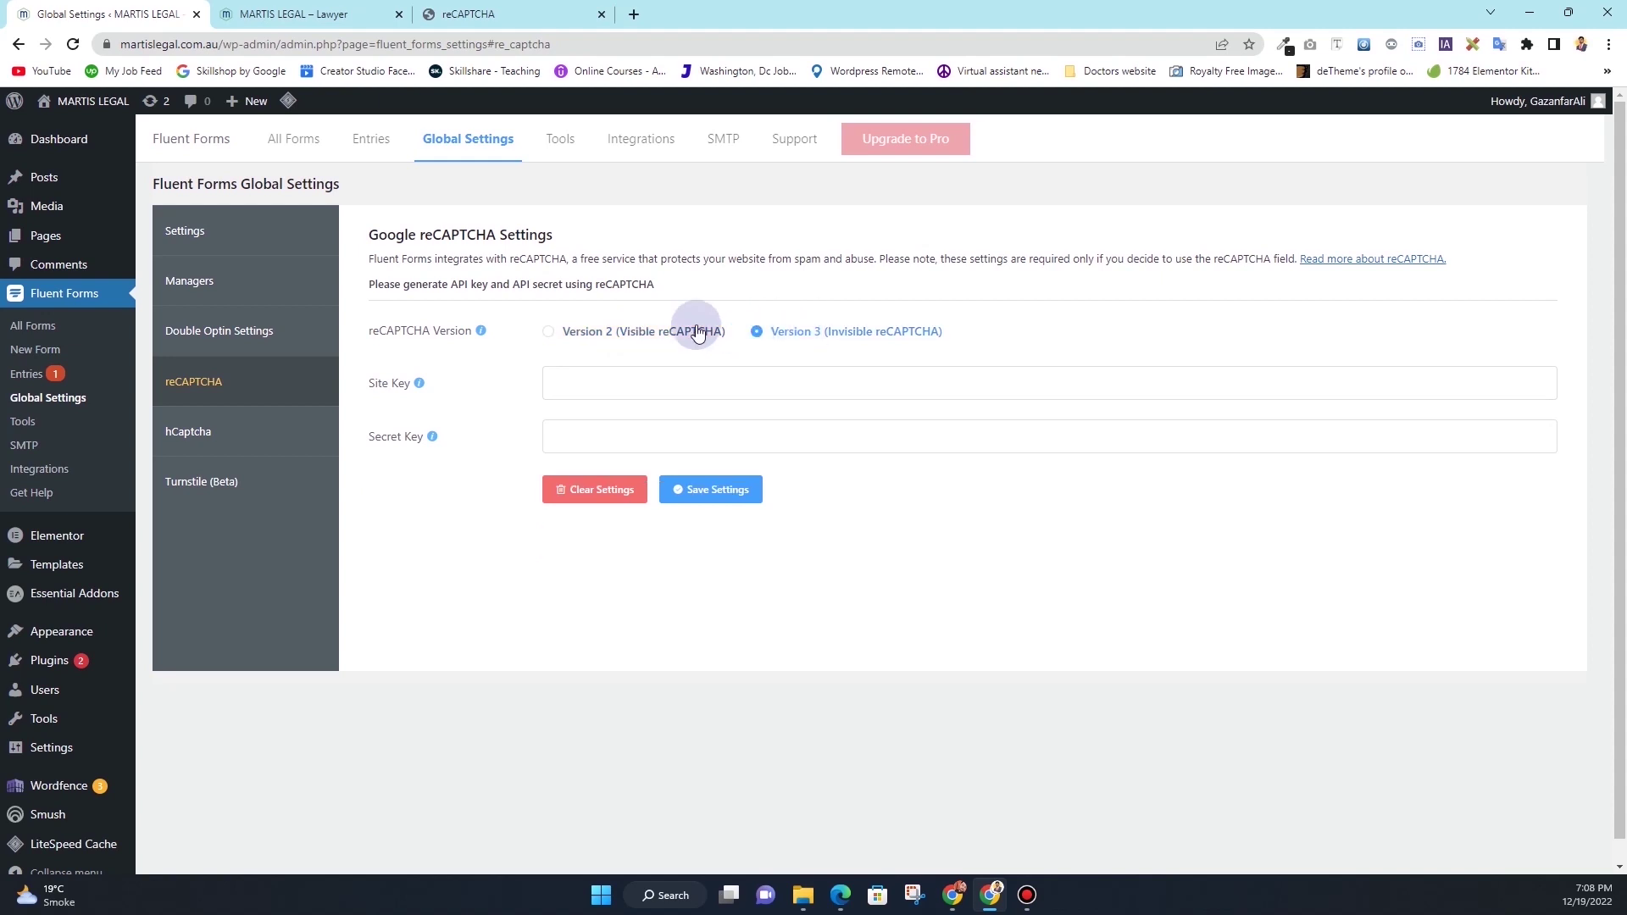
pyautogui.click(637, 330)
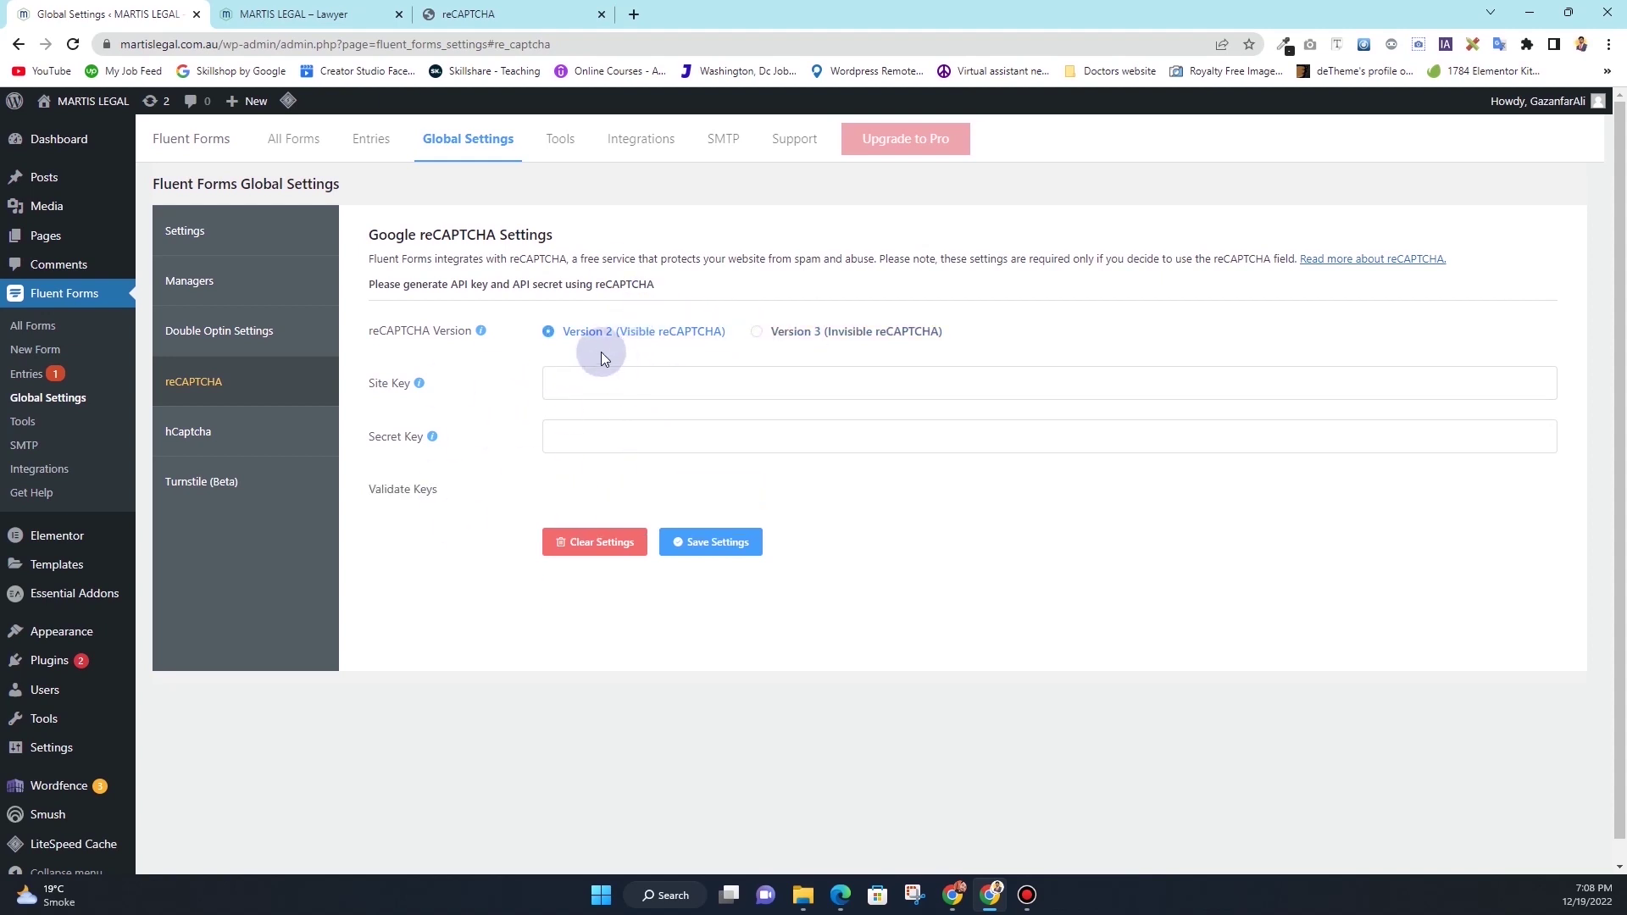
pyautogui.click(487, 8)
pyautogui.click(105, 378)
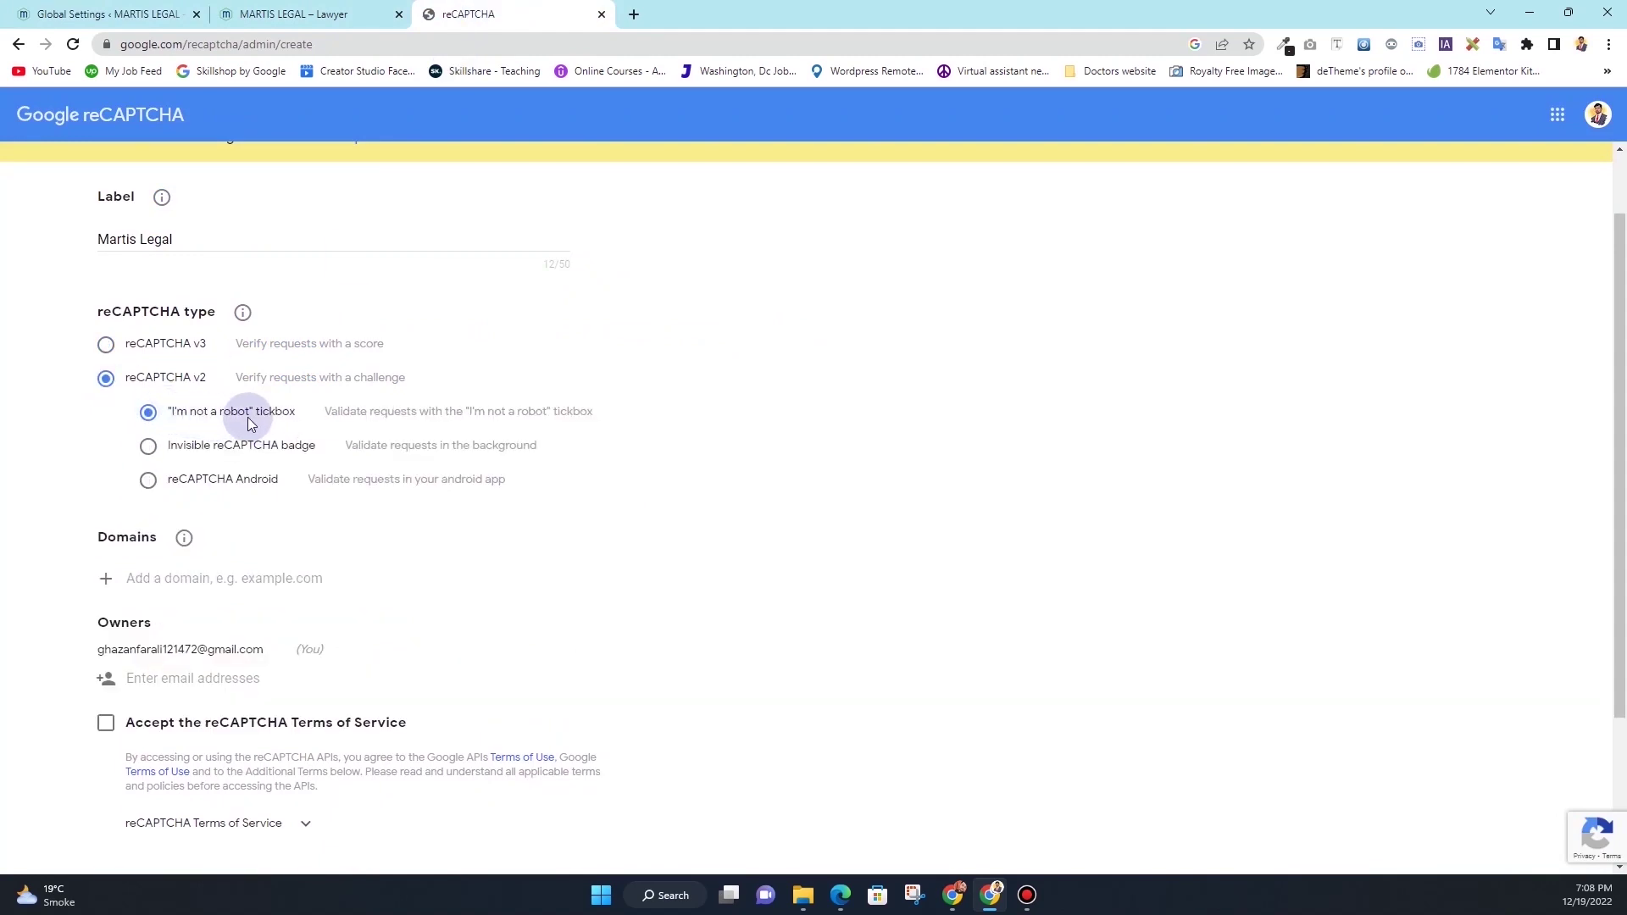
# Add martislegal.com.au as the site's domain, copied from the Martis Legal website address
pyautogui.scroll(-2, 390, 429)
pyautogui.click(193, 410)
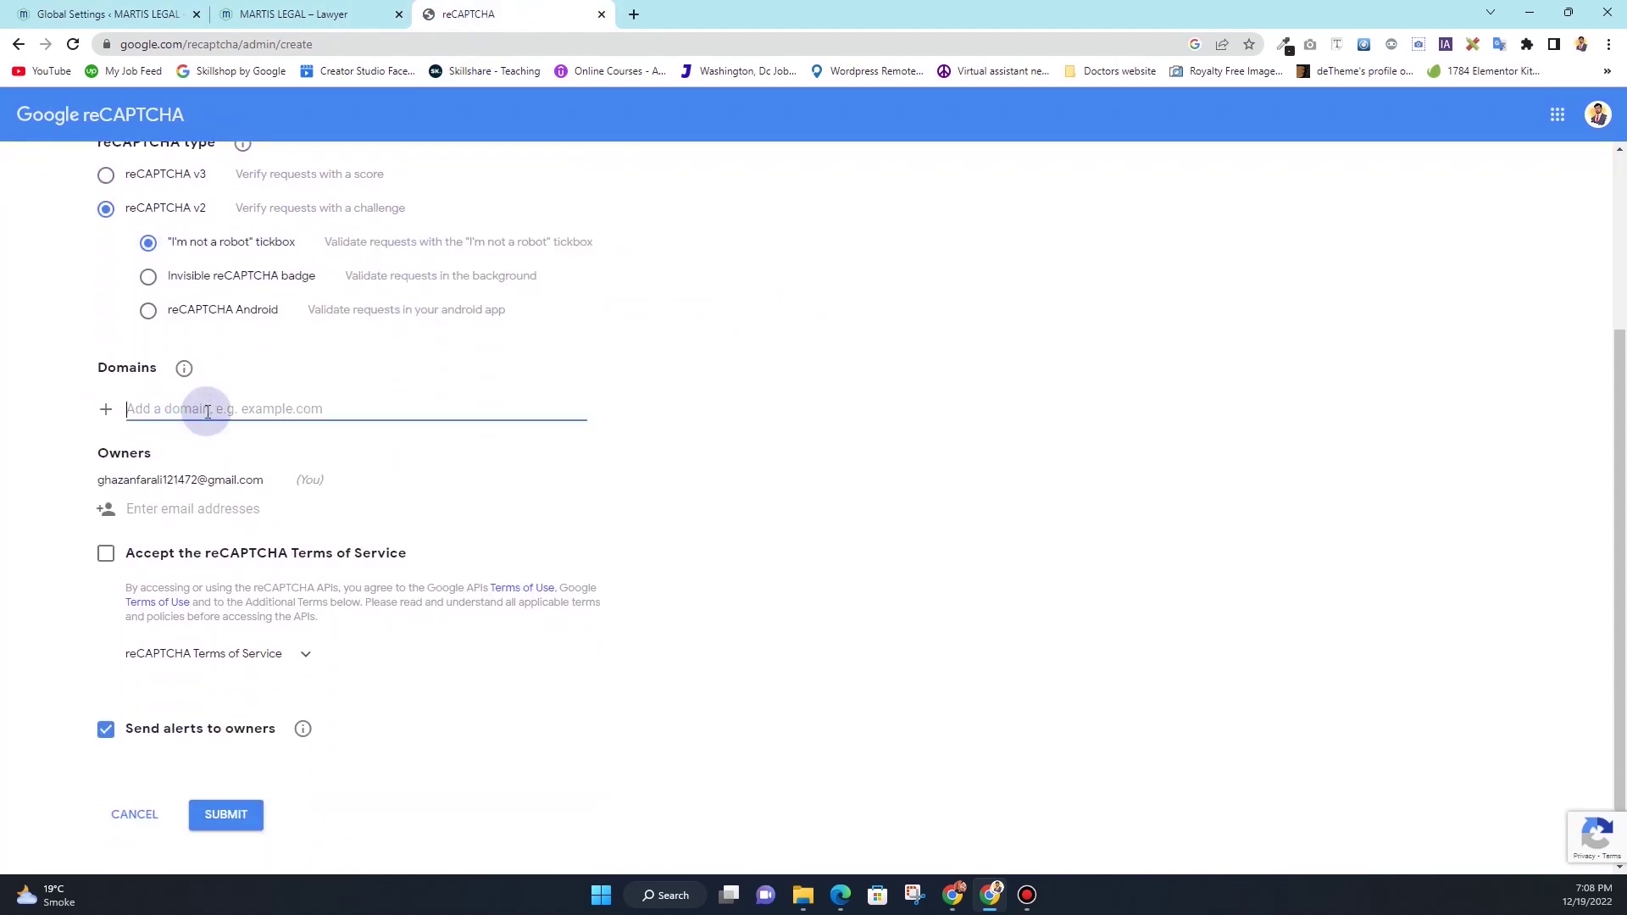
pyautogui.click(292, 13)
pyautogui.click(167, 46)
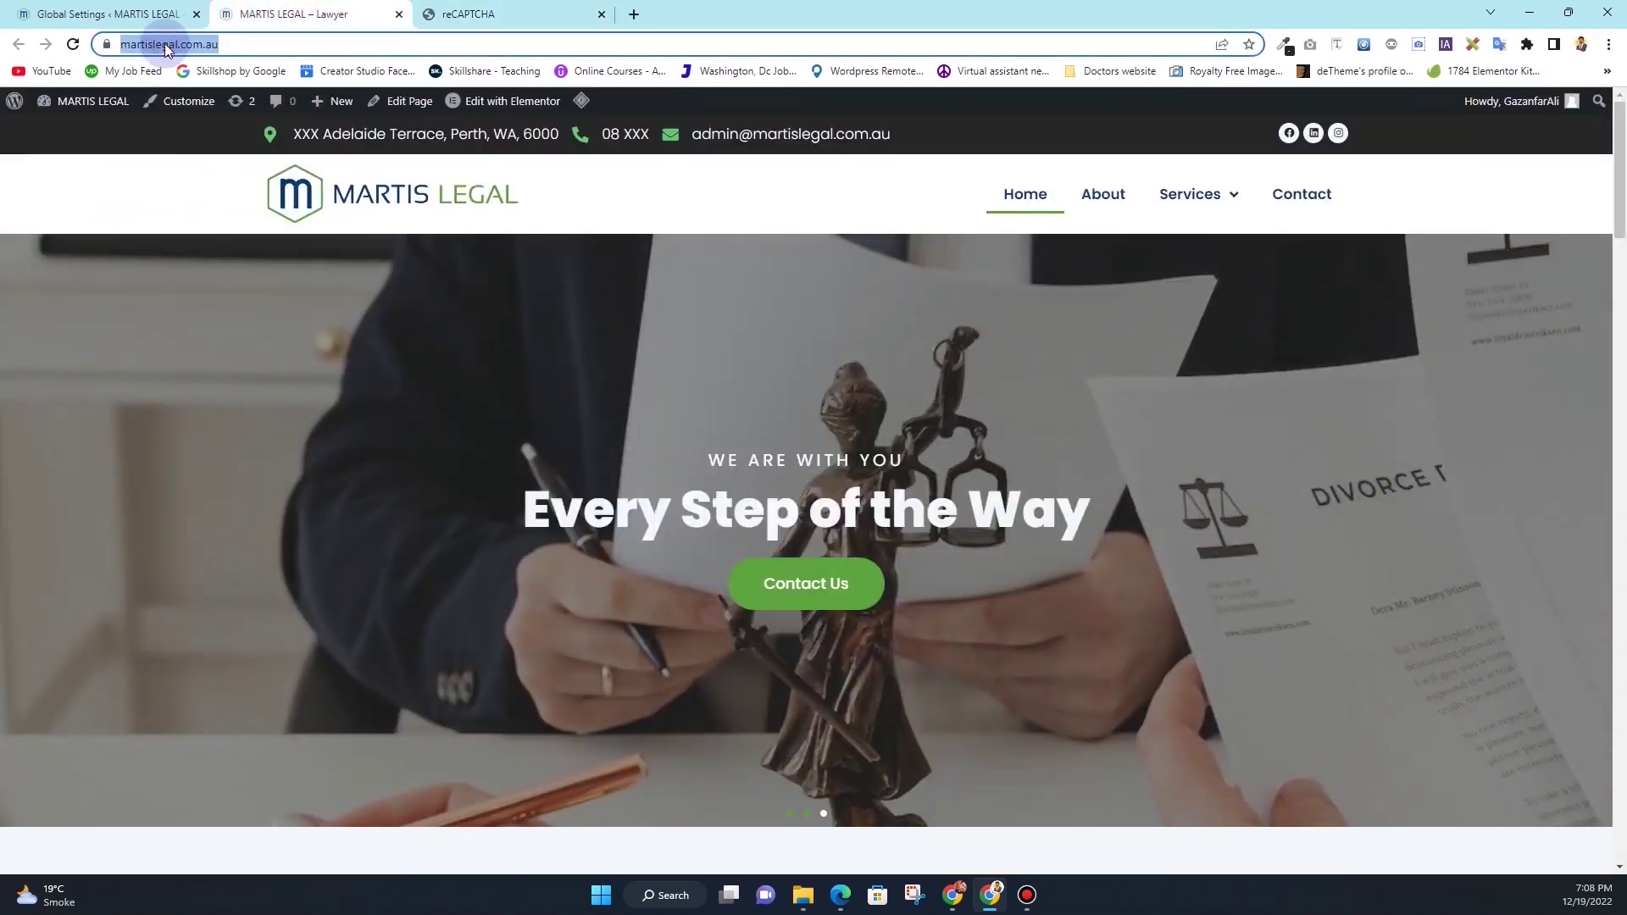
pyautogui.hotkey('ctrl', 'c')
pyautogui.click(474, 15)
pyautogui.hotkey('ctrl', 'v')
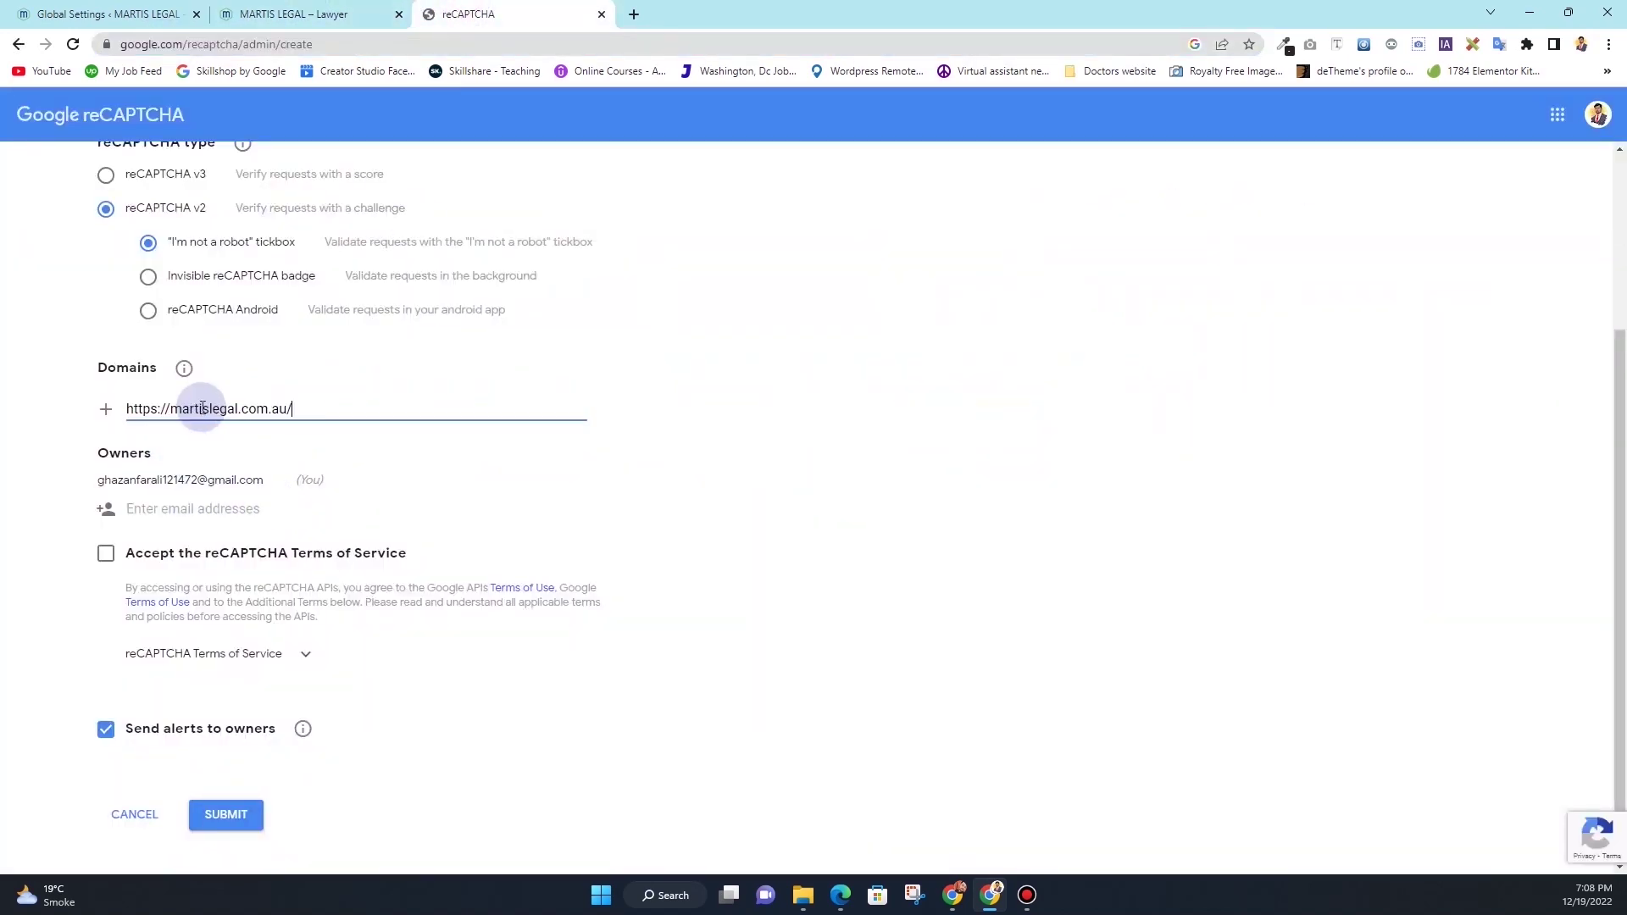
pyautogui.moveTo(172, 410); pyautogui.dragTo(119, 407)
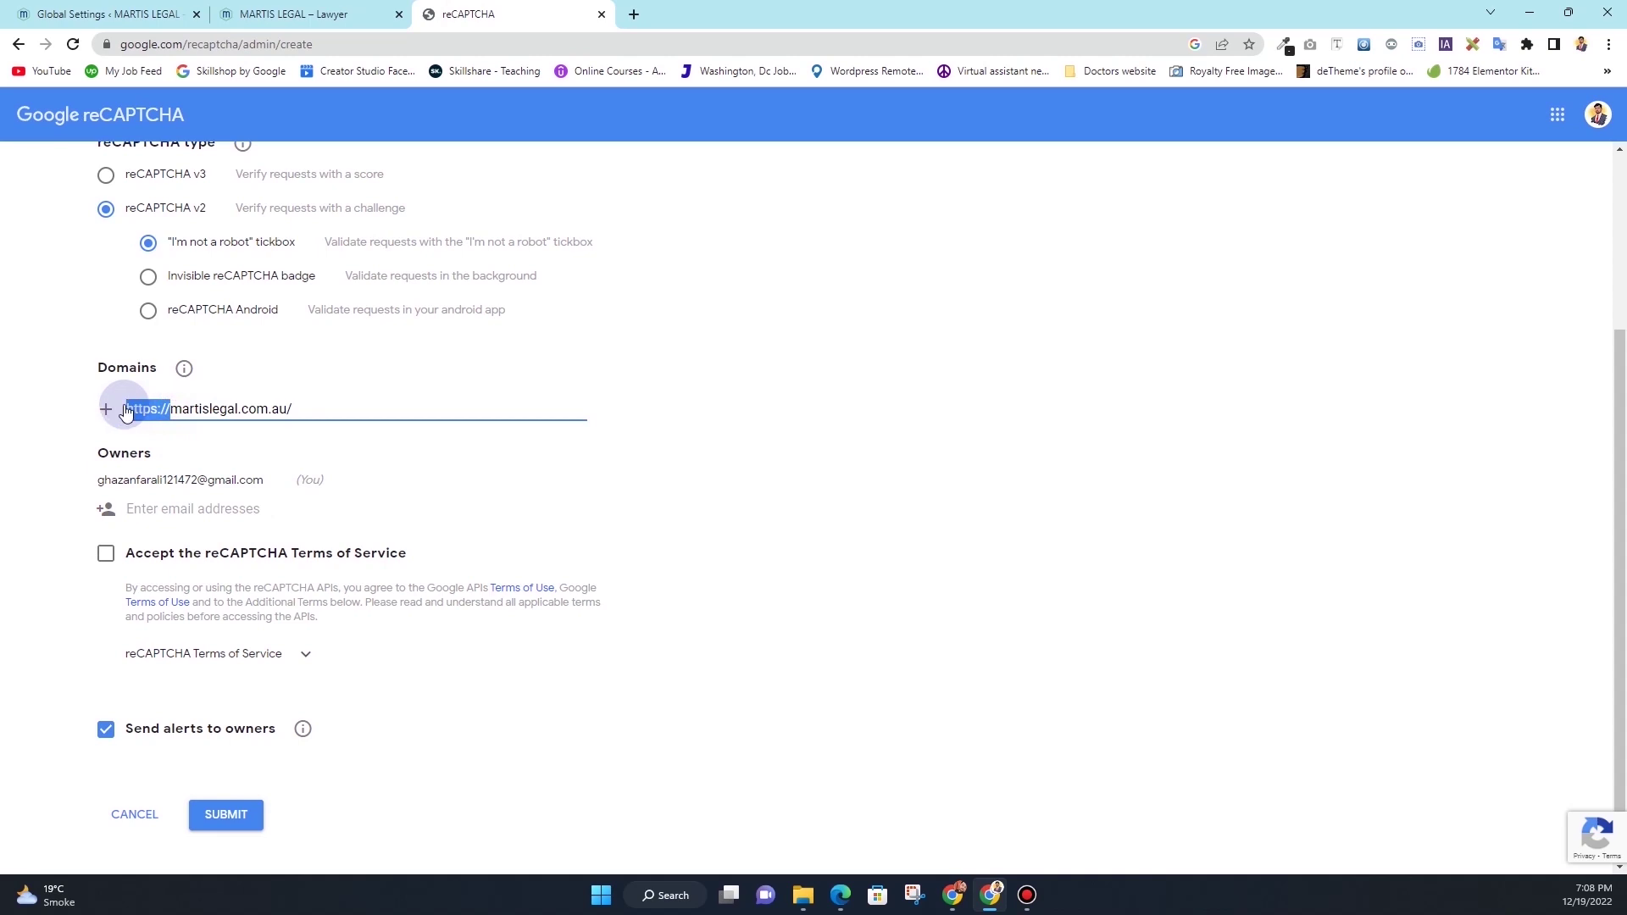
pyautogui.click(101, 458)
# Accept the reCAPTCHA Terms of Service, submit the registration and copy the site key
pyautogui.moveTo(263, 480)
pyautogui.mouseDown()
pyautogui.moveTo(95, 477)
pyautogui.moveTo(252, 479)
pyautogui.mouseUp()
pyautogui.click(458, 472)
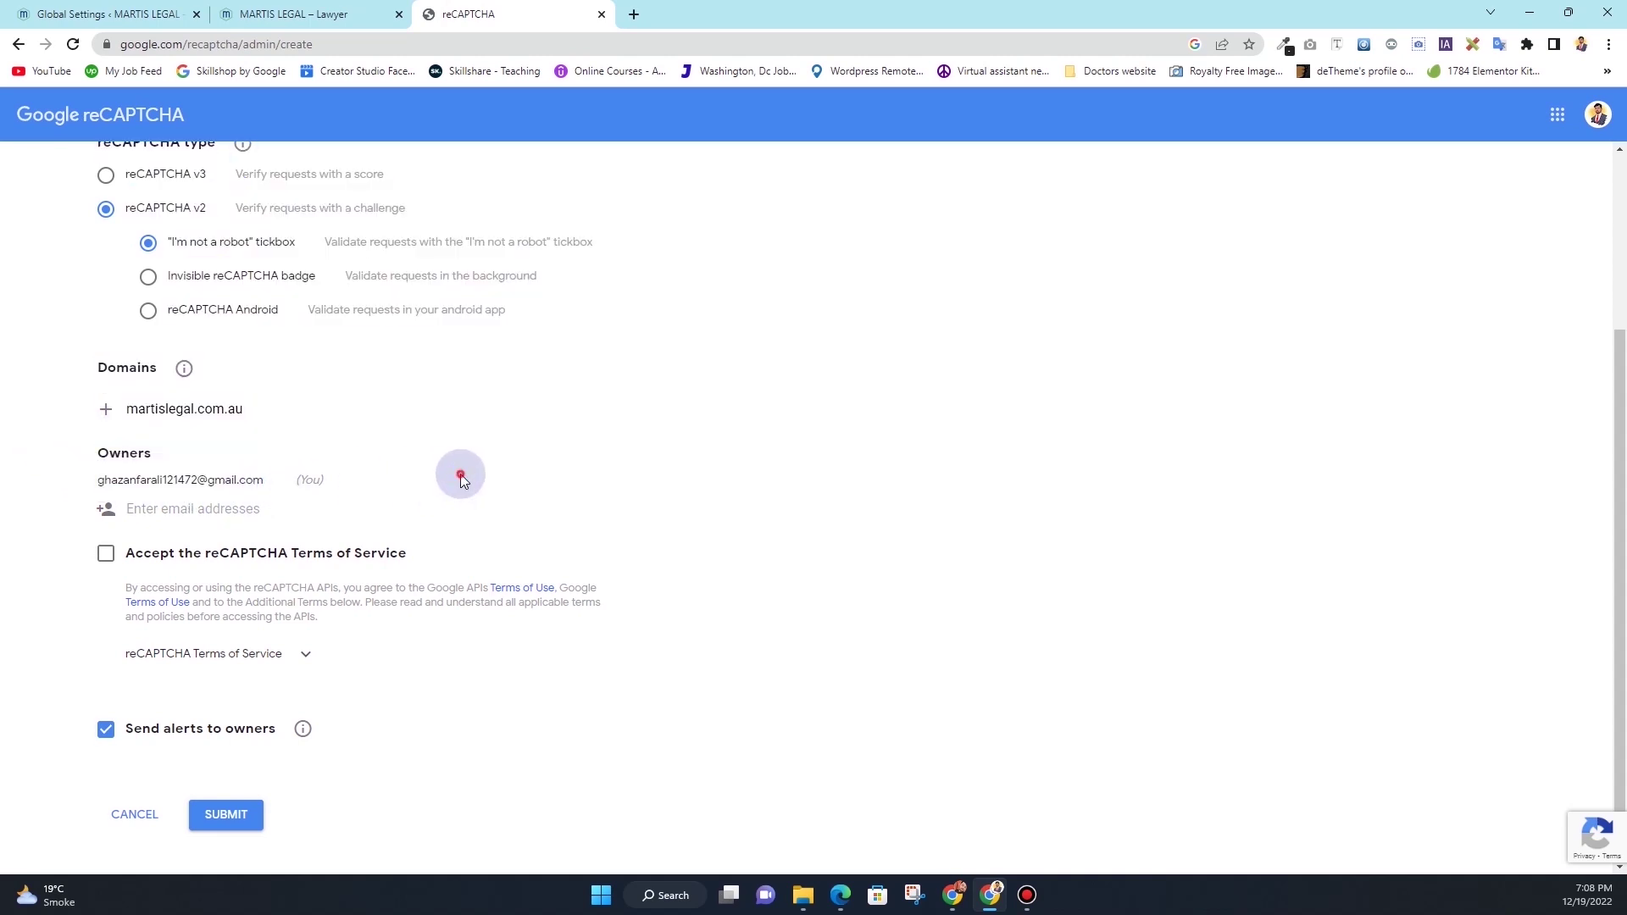
pyautogui.click(149, 511)
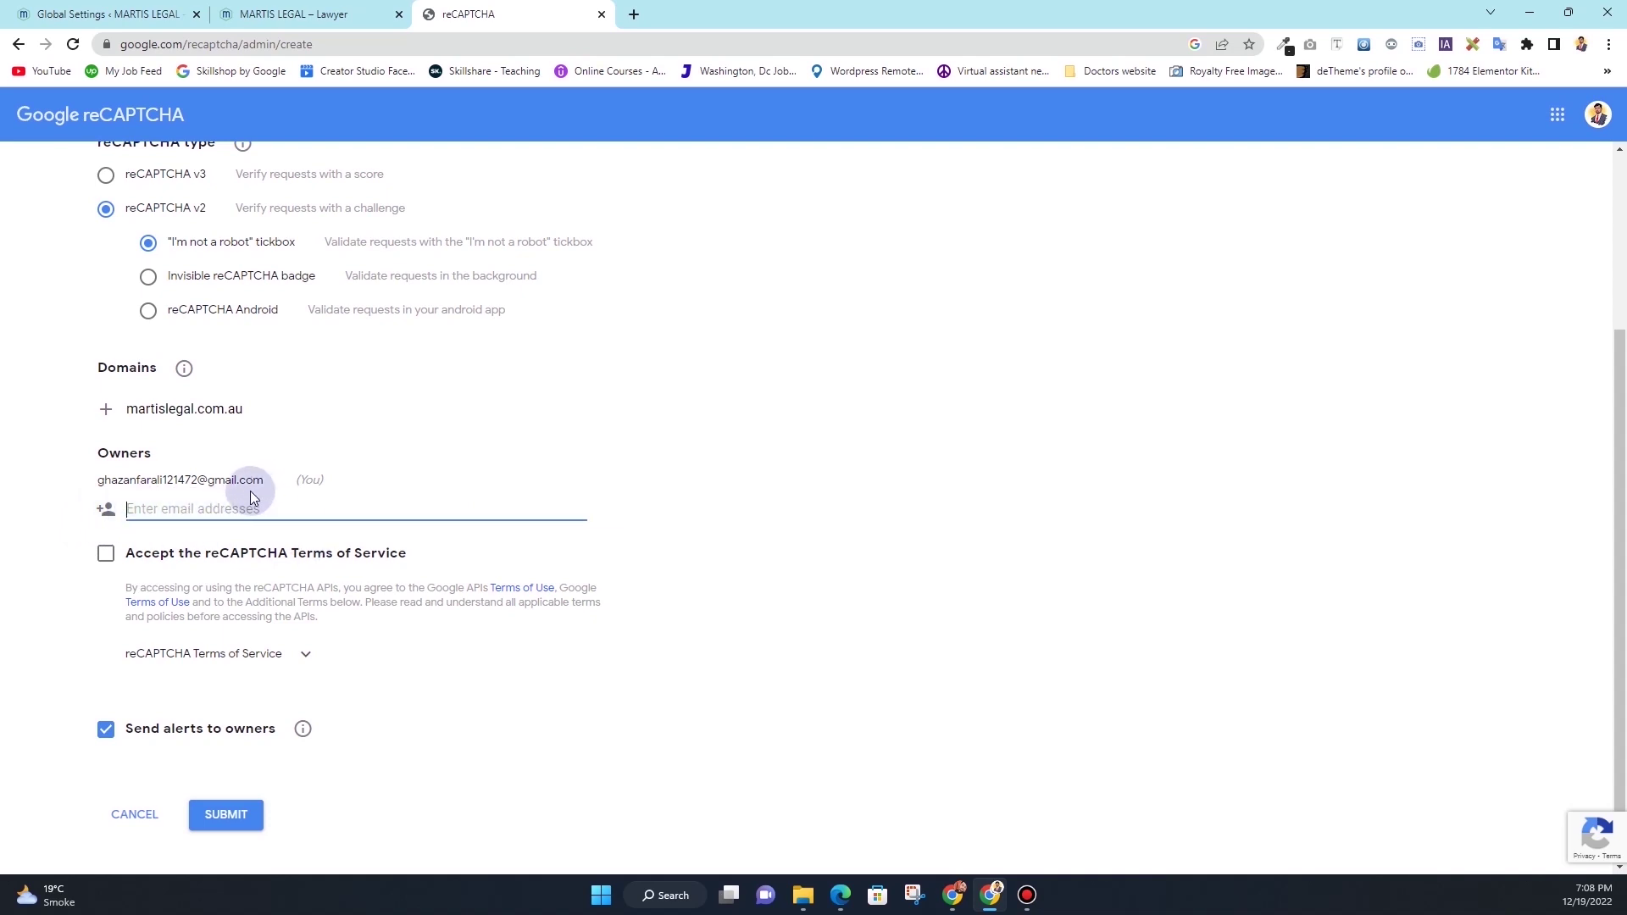
pyautogui.click(105, 556)
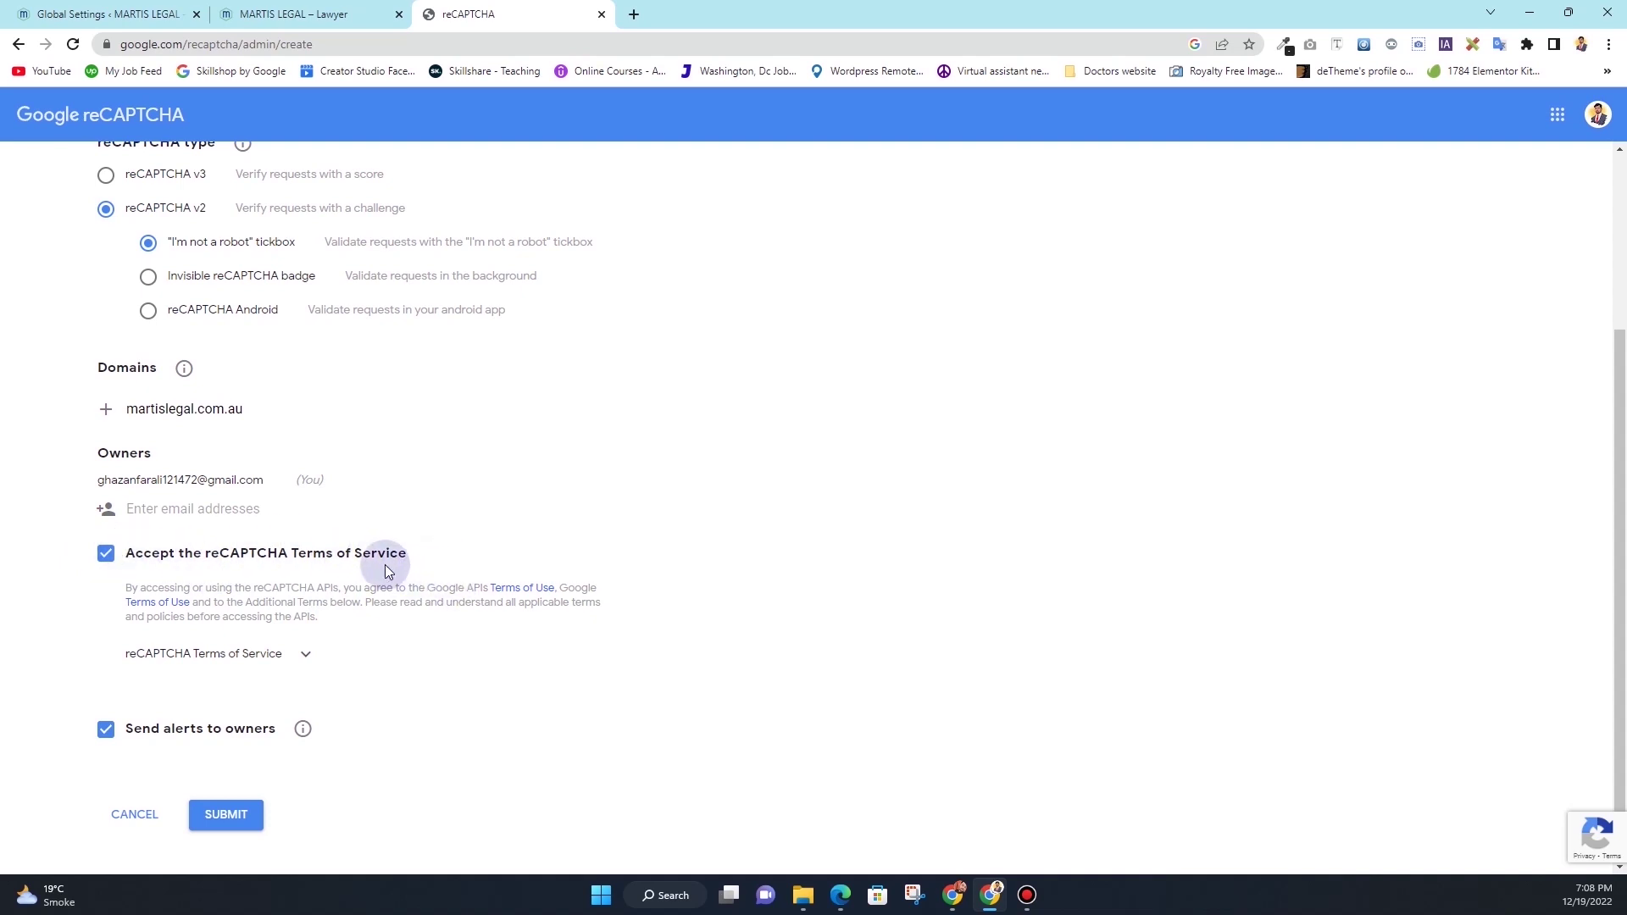
pyautogui.scroll(-1, 383, 564)
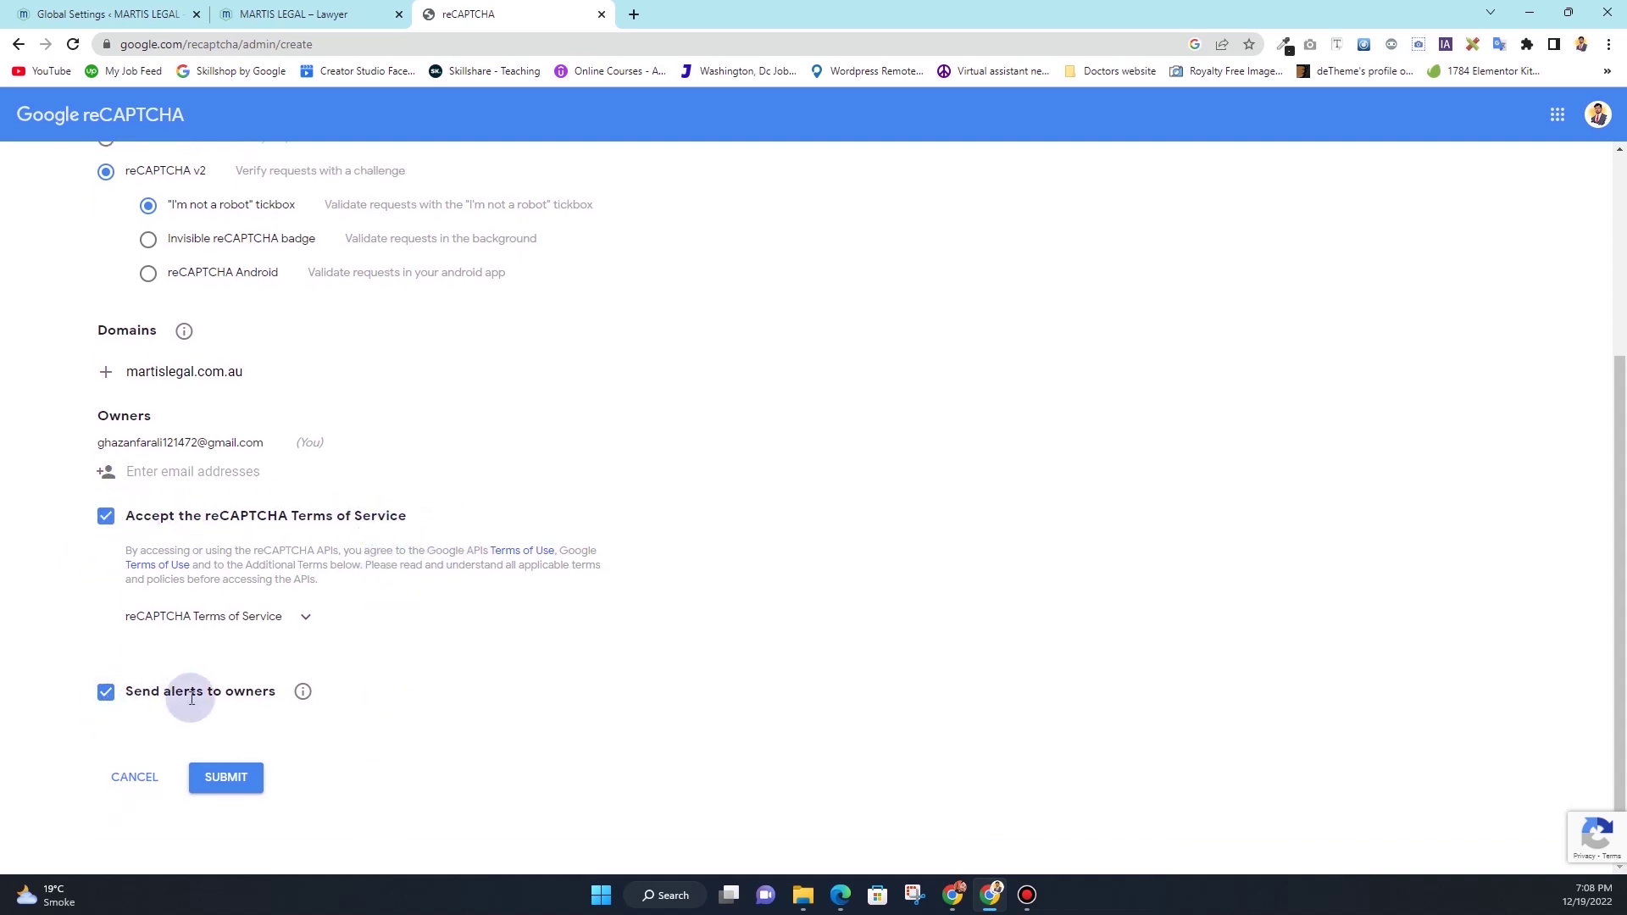
pyautogui.click(256, 792)
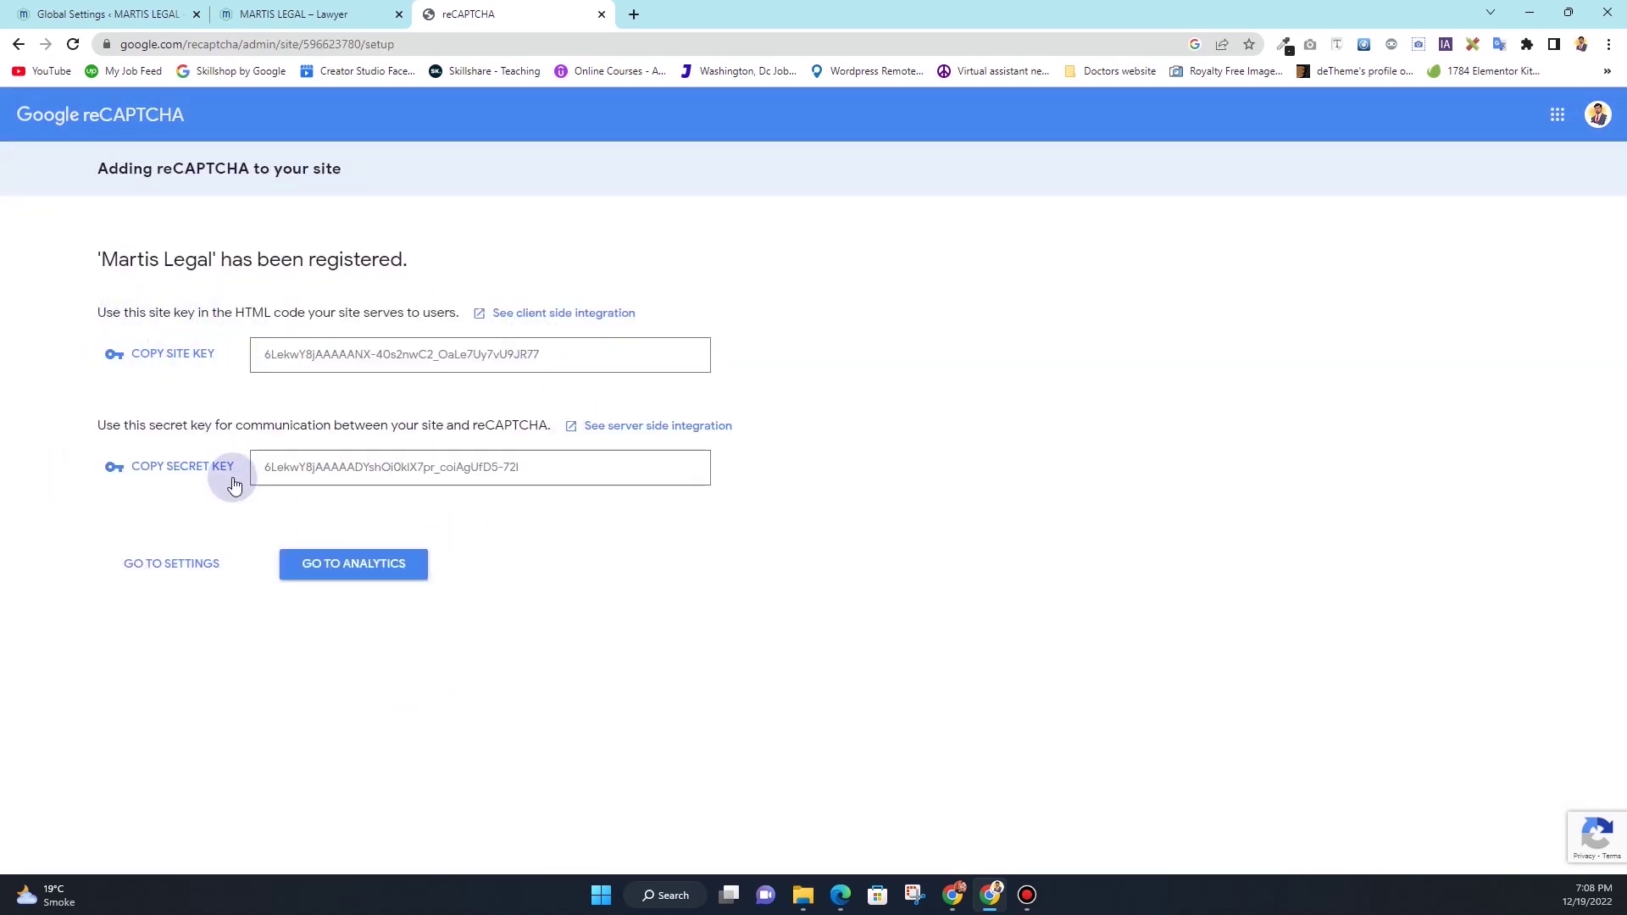
pyautogui.click(132, 337)
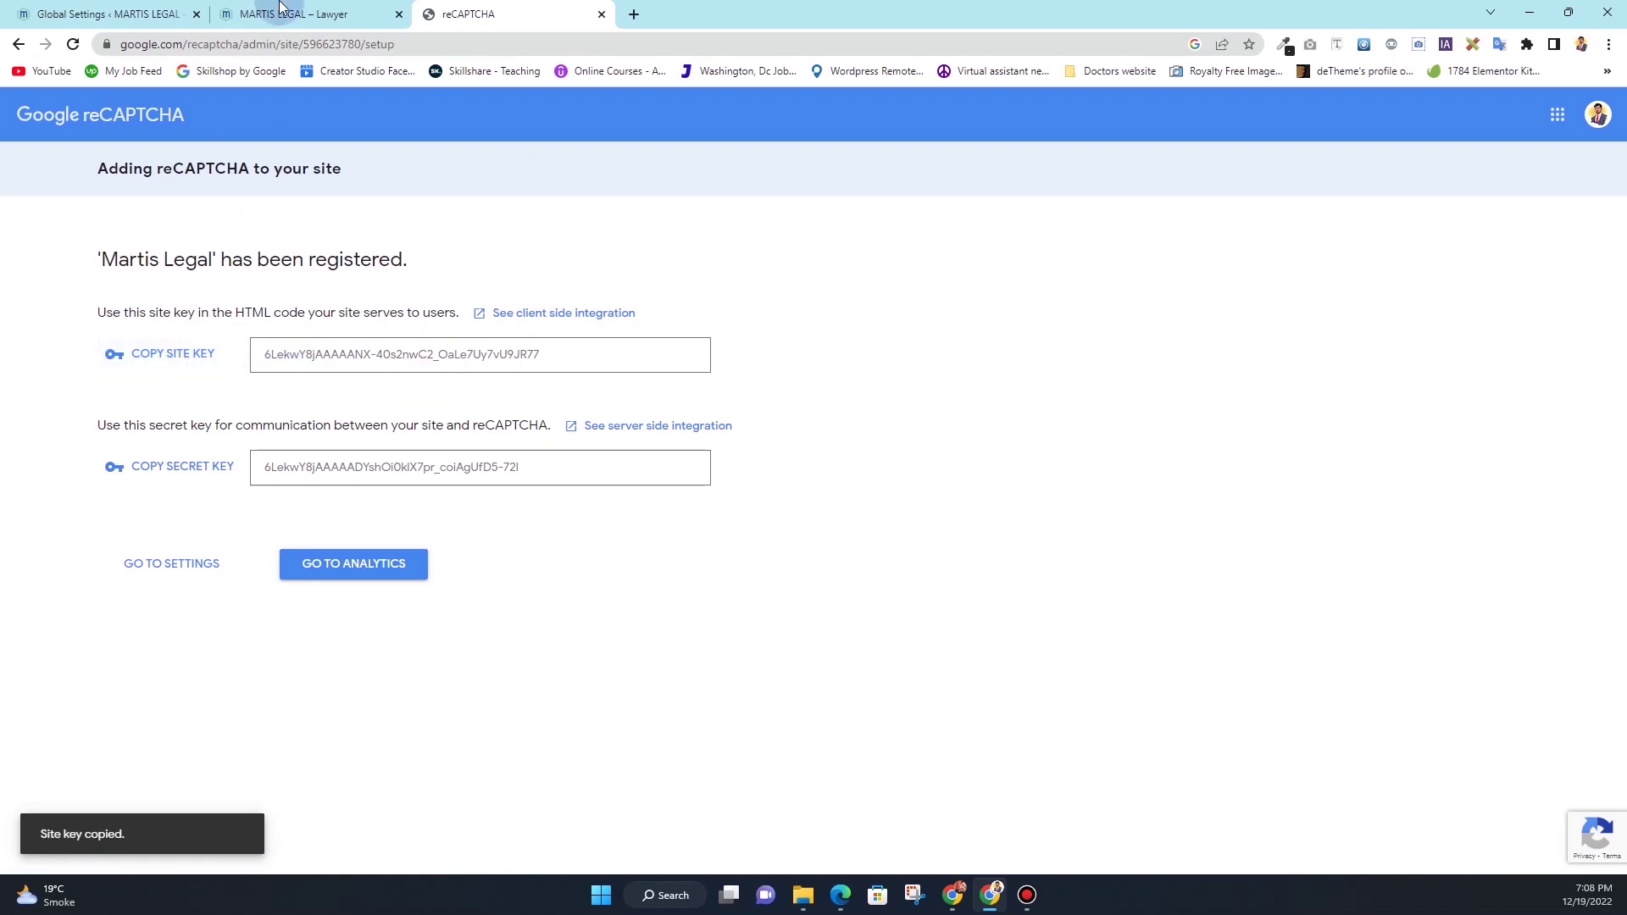
# Paste the Martis Legal site key and secret key into Fluent Forms and tick the validation checkbox
pyautogui.moveTo(66, 7); pyautogui.dragTo(228, 12)
pyautogui.click(584, 383)
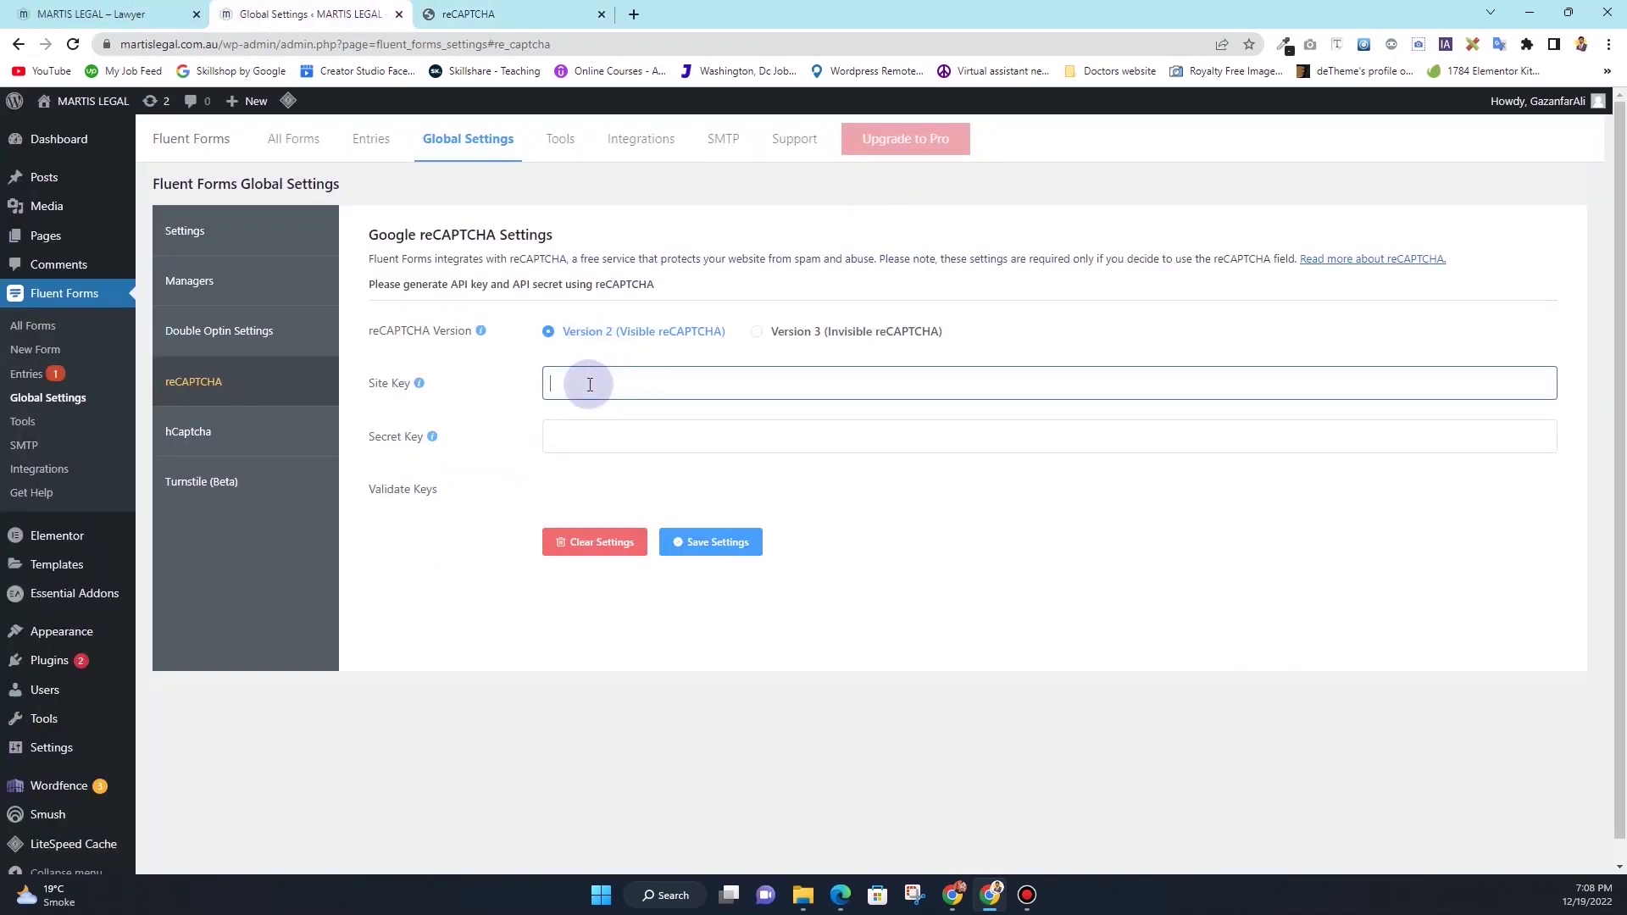
pyautogui.hotkey('ctrl', 'v')
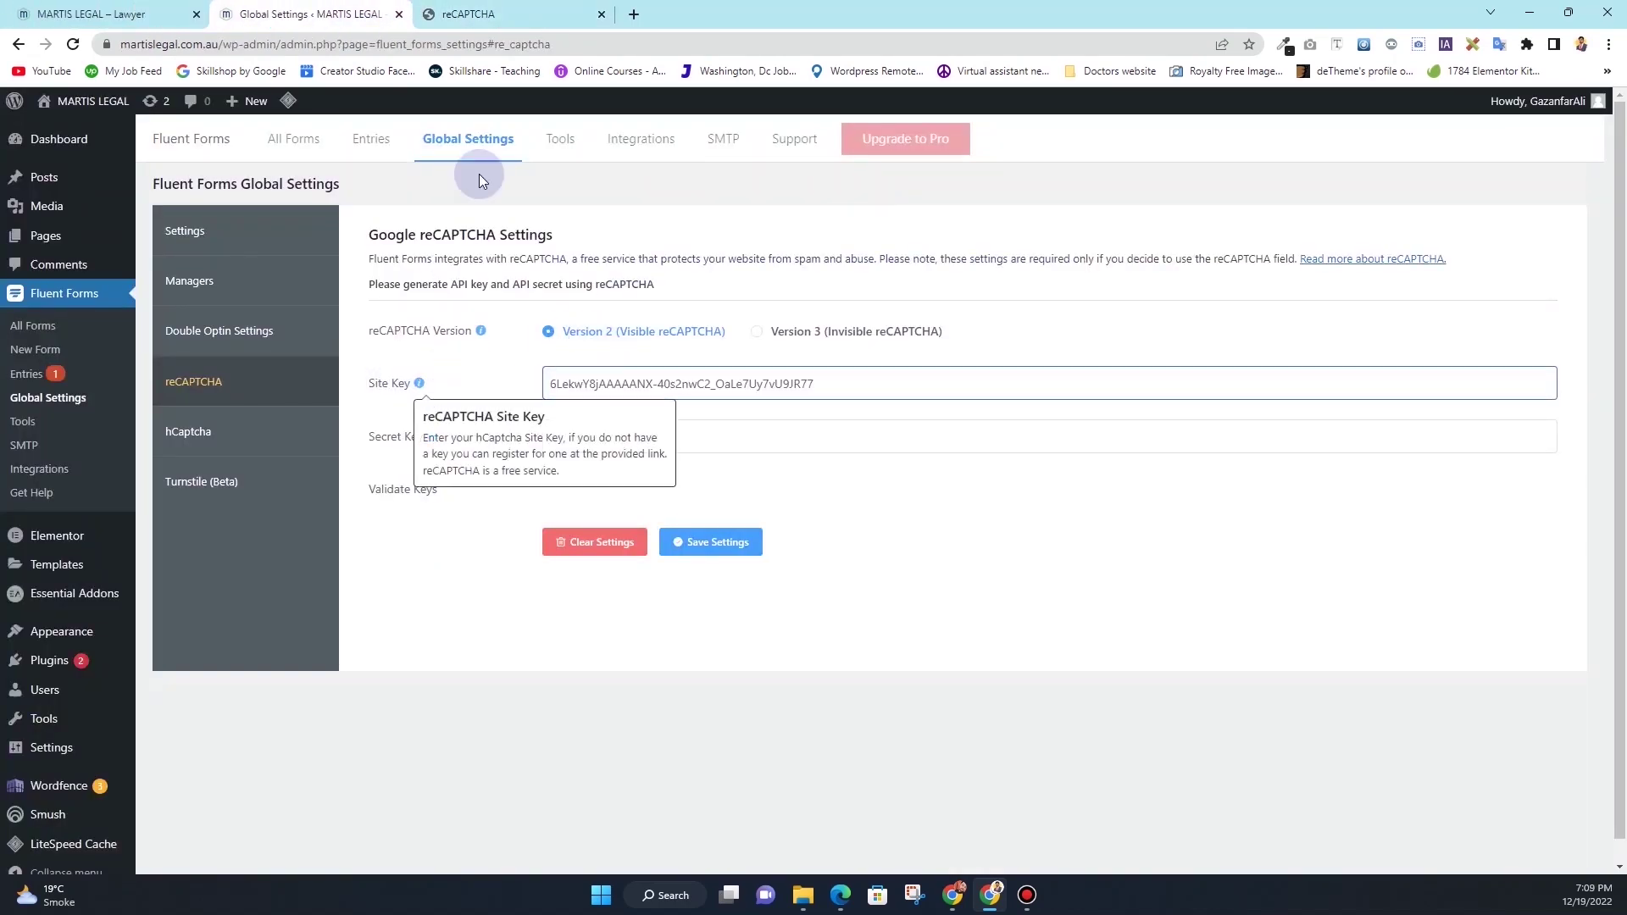
pyautogui.click(506, 10)
pyautogui.click(158, 466)
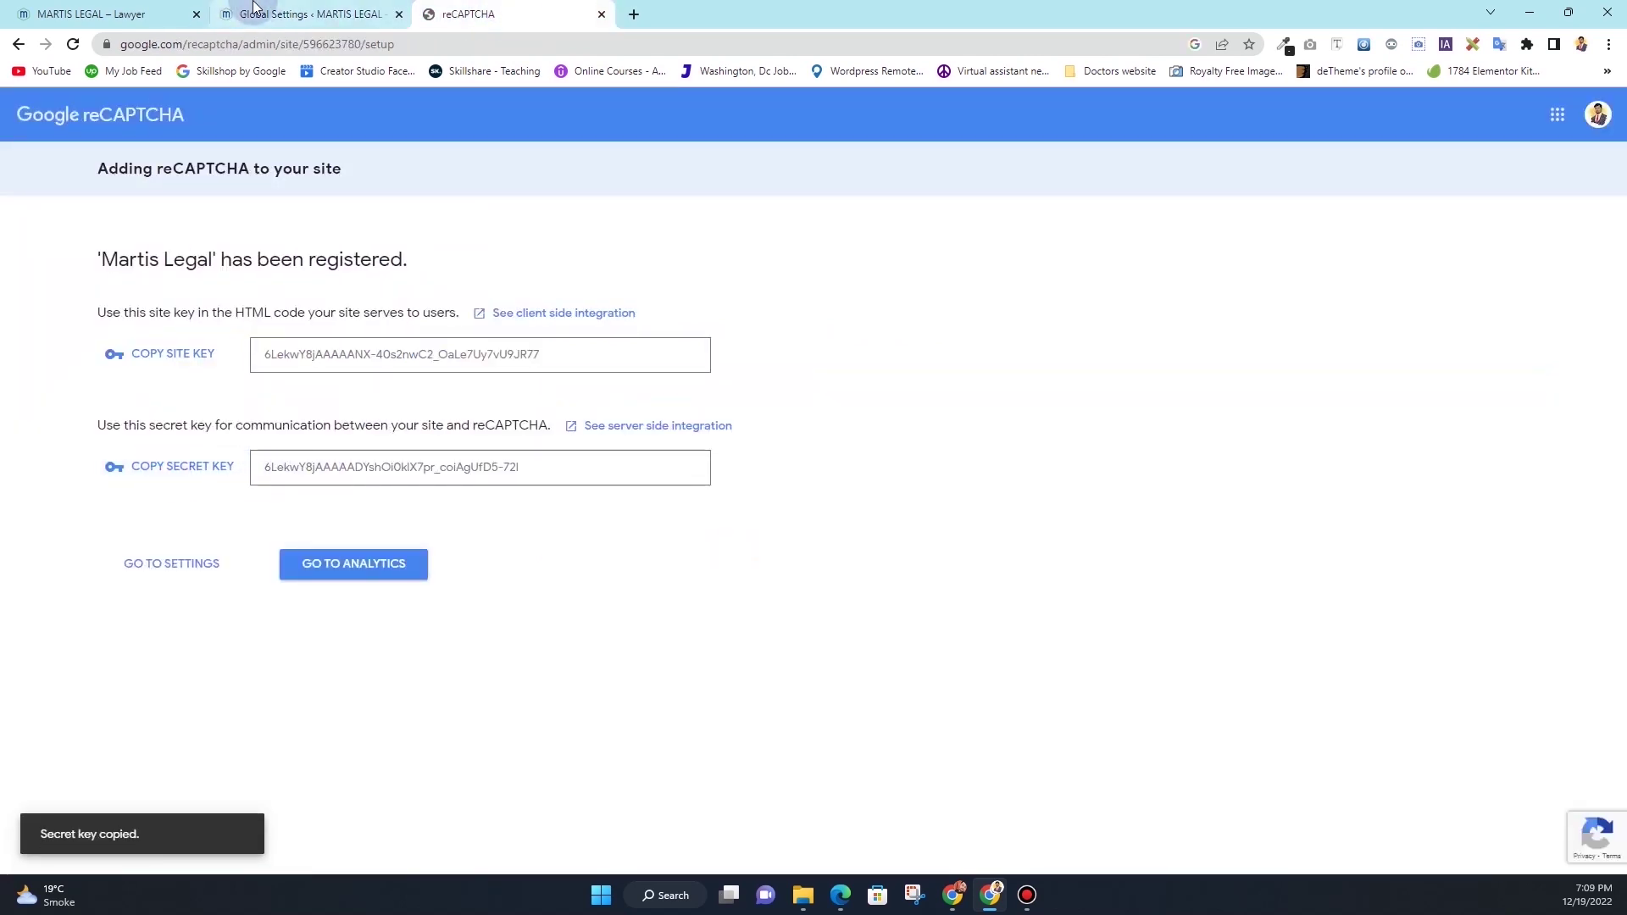
pyautogui.click(280, 13)
pyautogui.click(582, 437)
pyautogui.hotkey('ctrl', 'v')
pyautogui.click(589, 480)
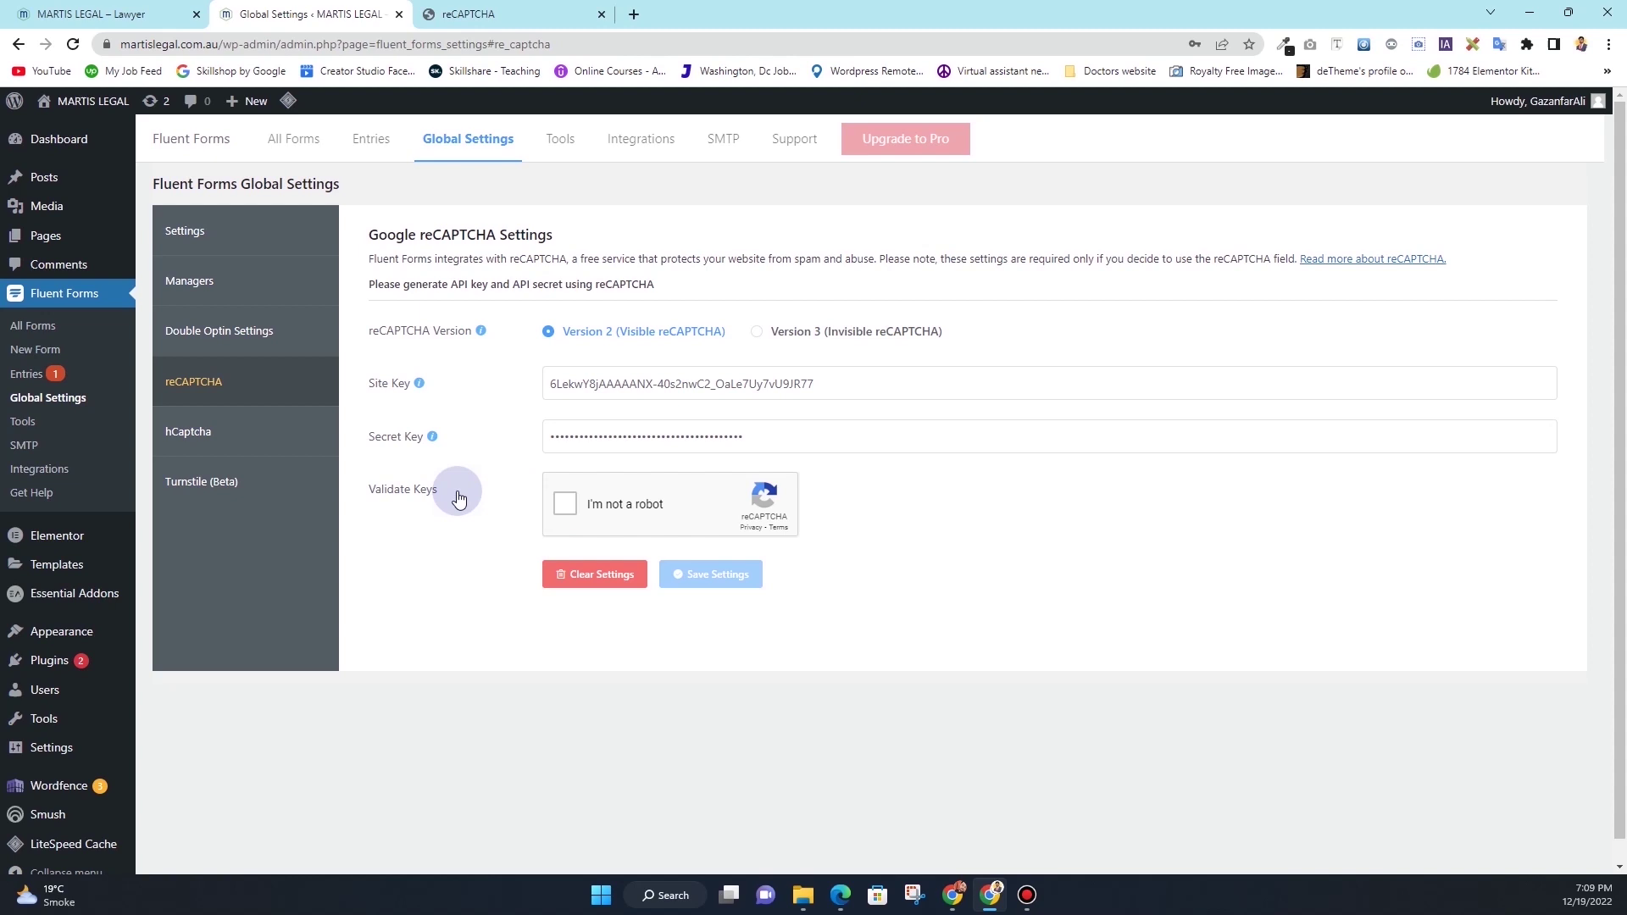
pyautogui.click(566, 505)
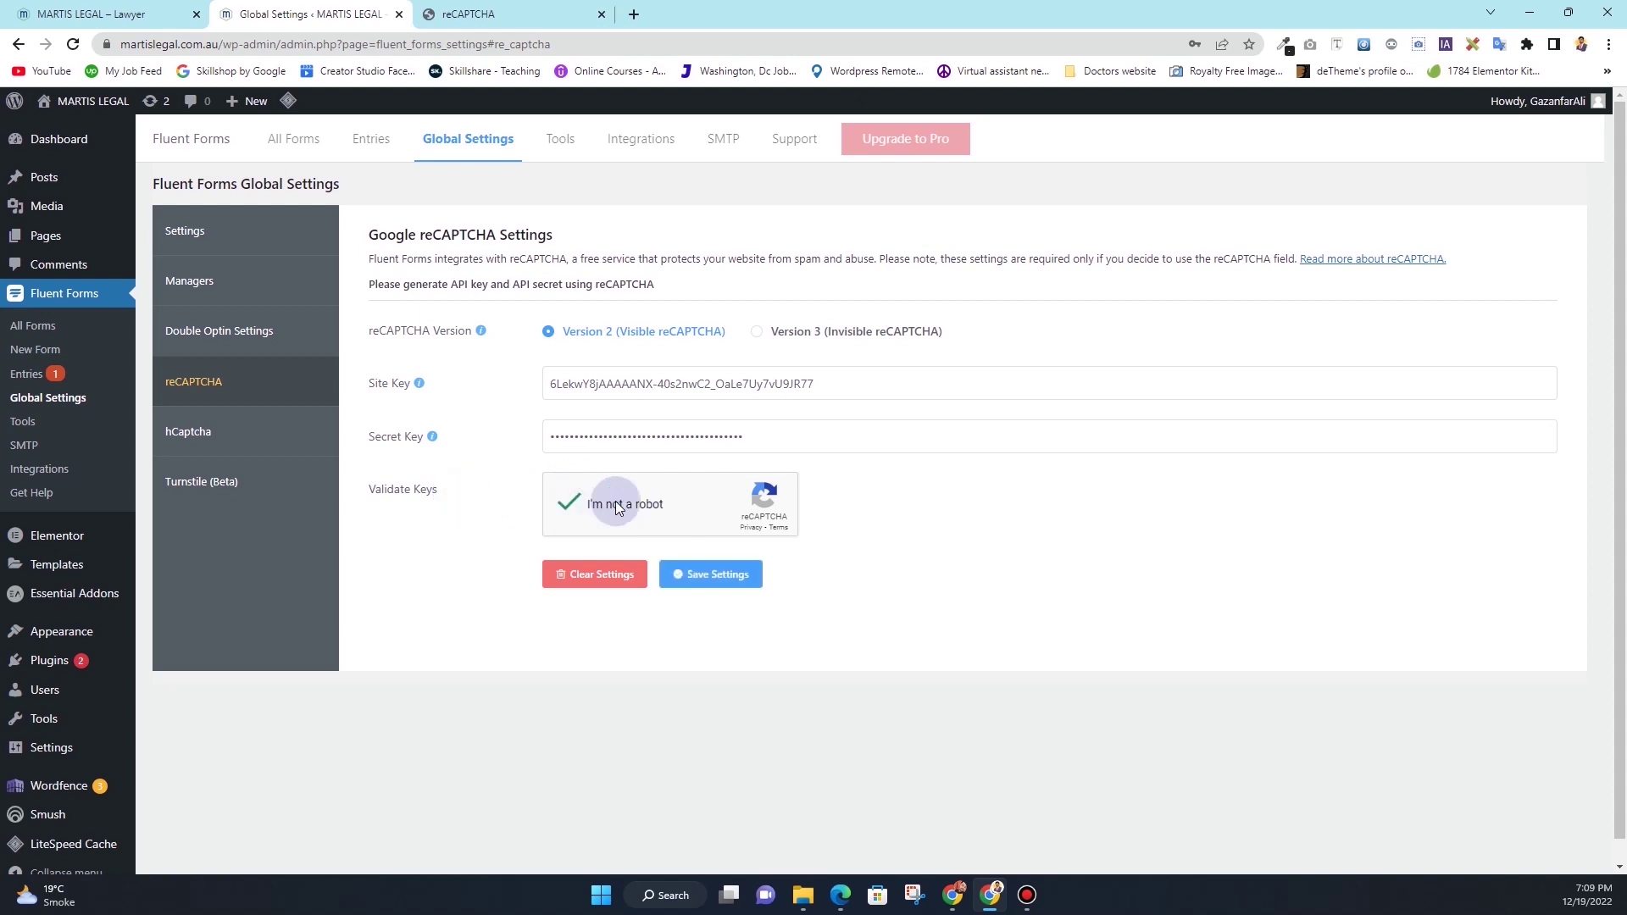
# Save the reCAPTCHA settings and check the 'reCAPTCHA is valid' confirmation
pyautogui.click(724, 579)
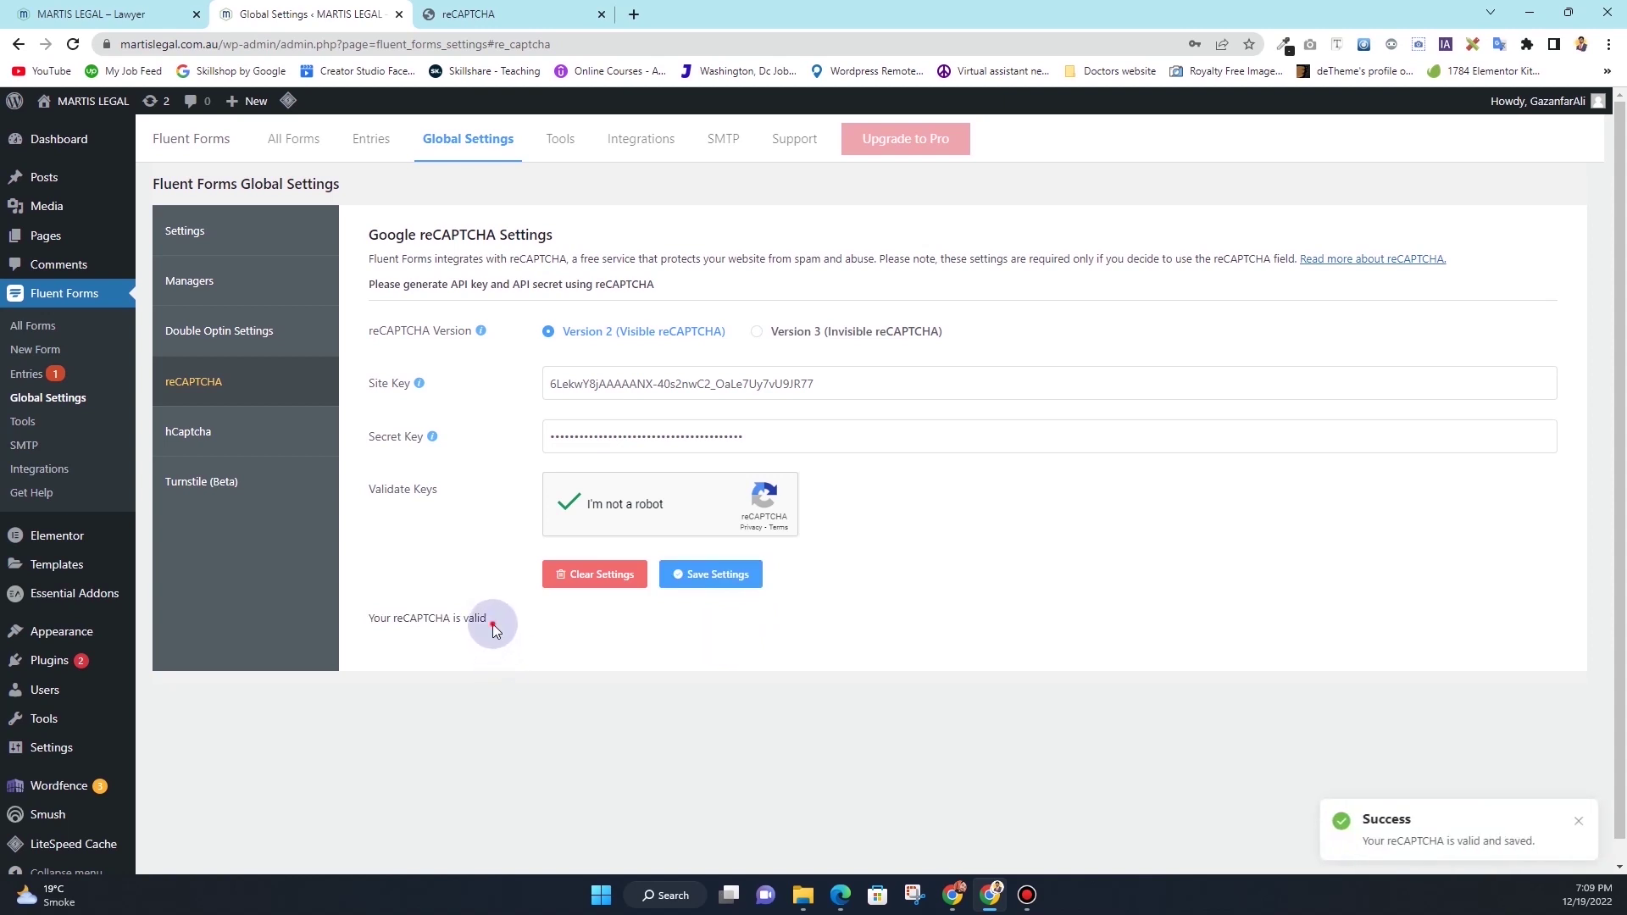
pyautogui.moveTo(490, 621); pyautogui.dragTo(370, 623)
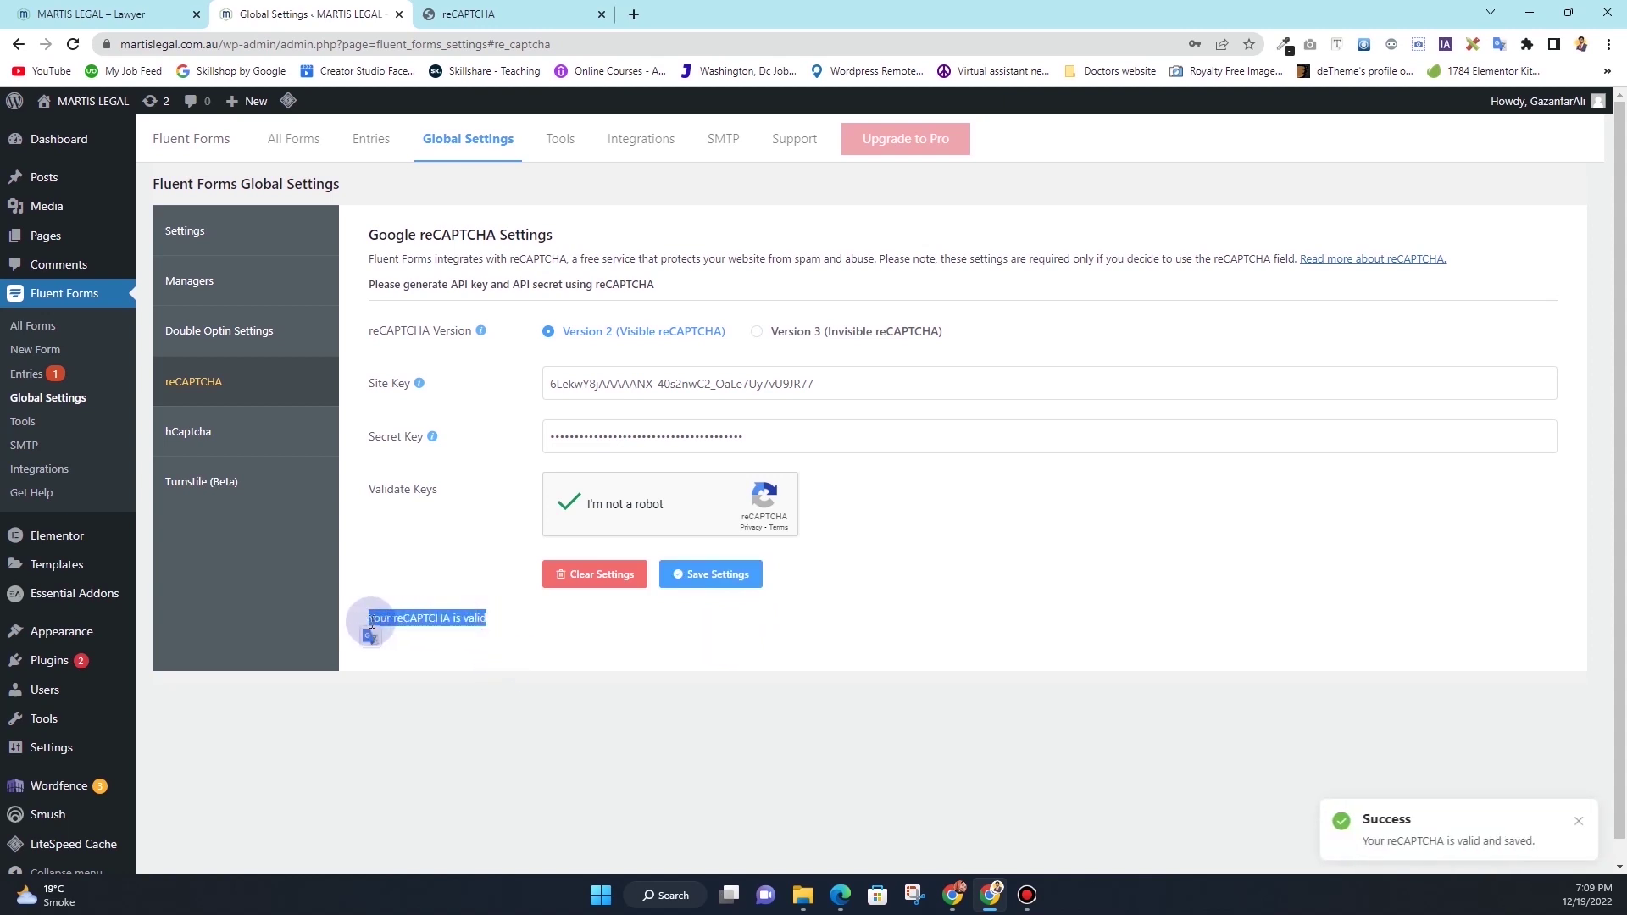
pyautogui.click(447, 631)
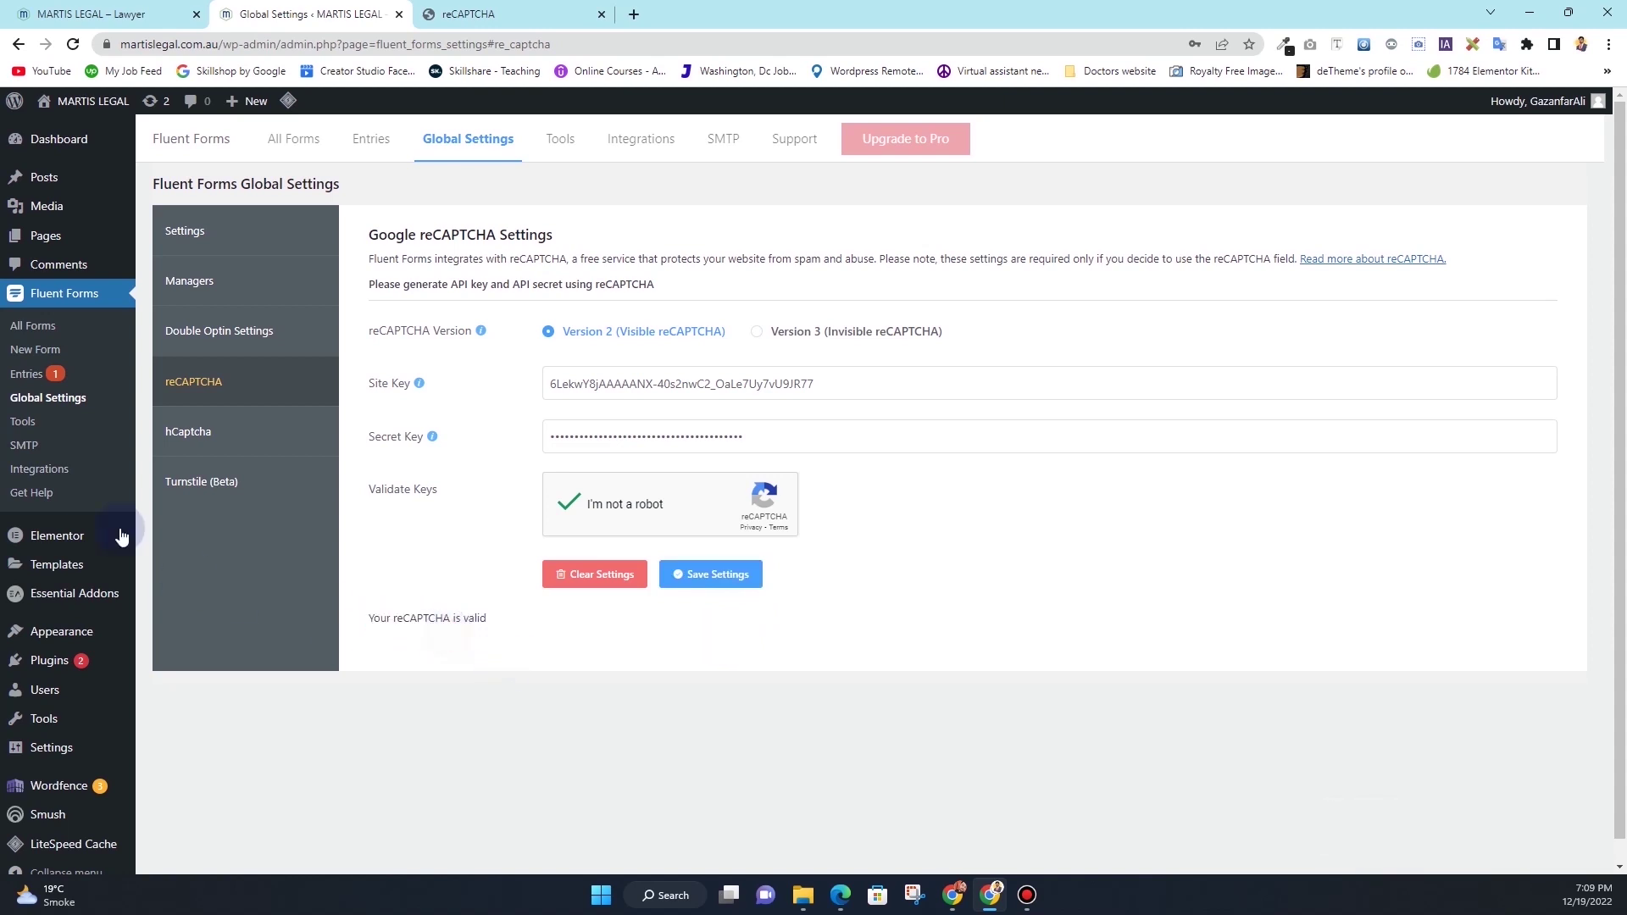
# Go to All Forms and open the Contact Form (ID 3) editor
pyautogui.click(49, 333)
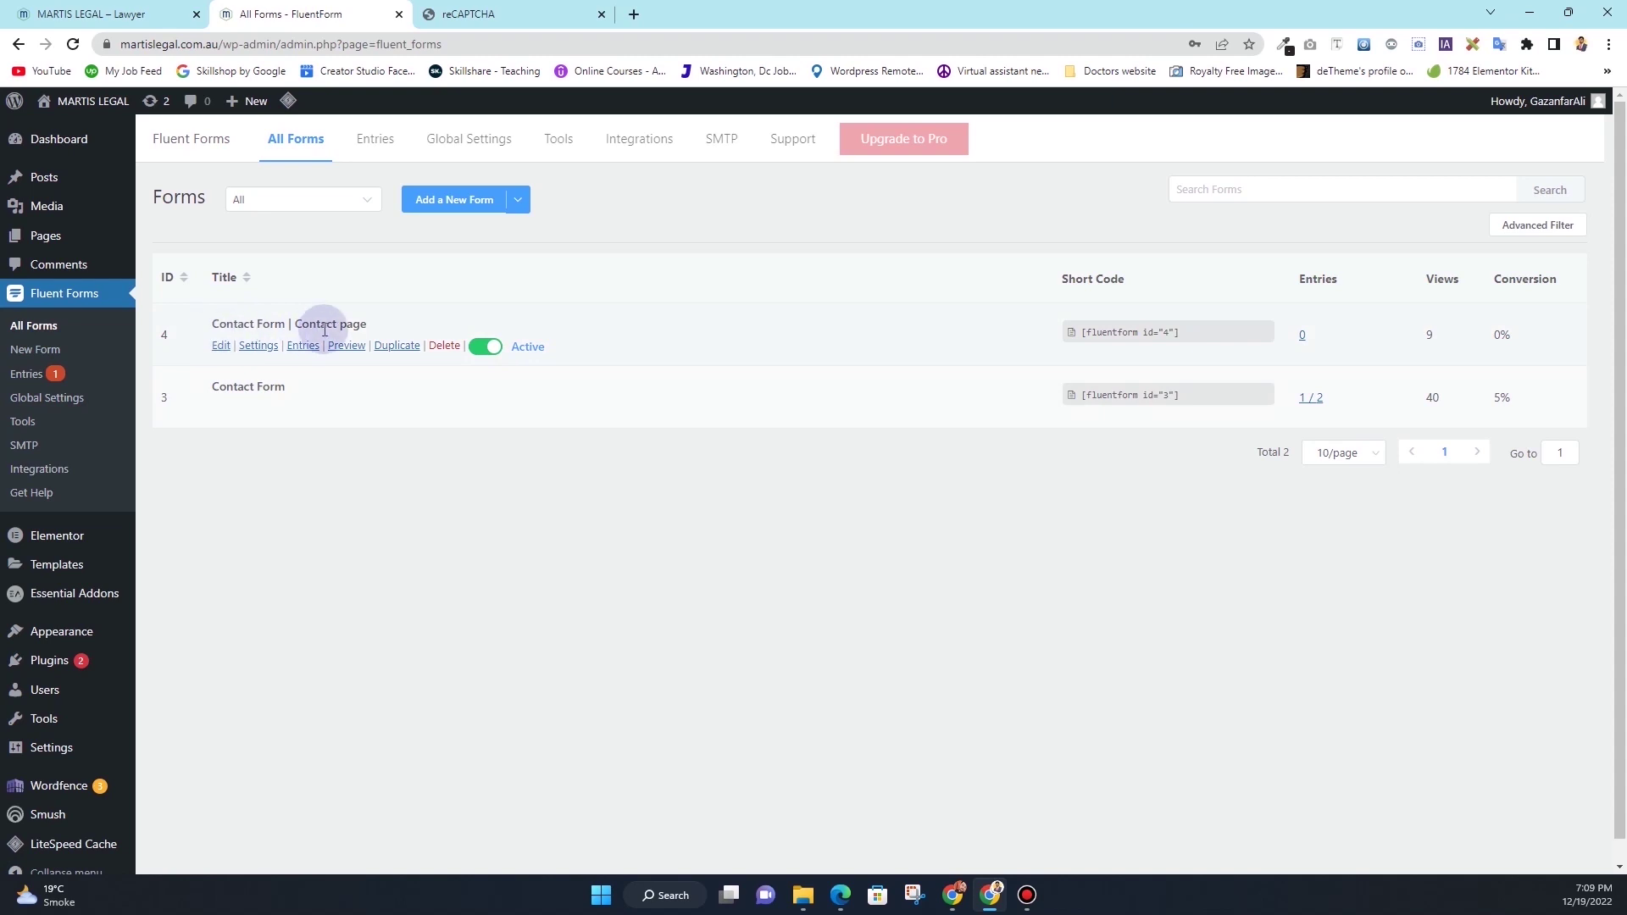
pyautogui.moveTo(228, 409)
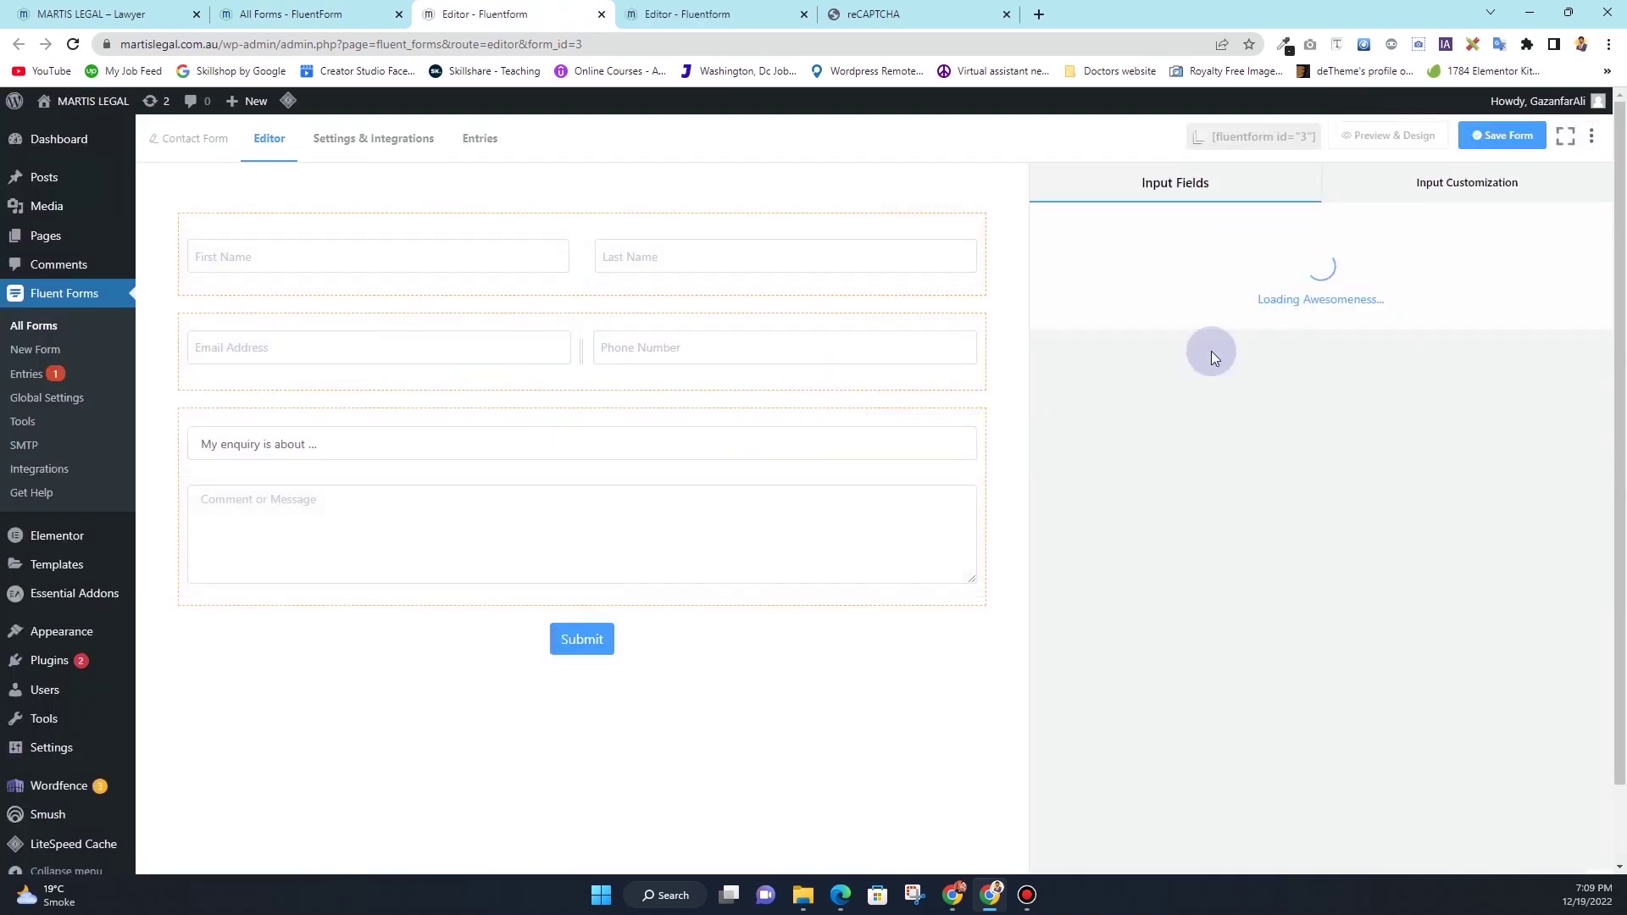
# Add a reCaptcha field above Submit labelled 'Please verify that you are human' and save the form
pyautogui.click(1137, 703)
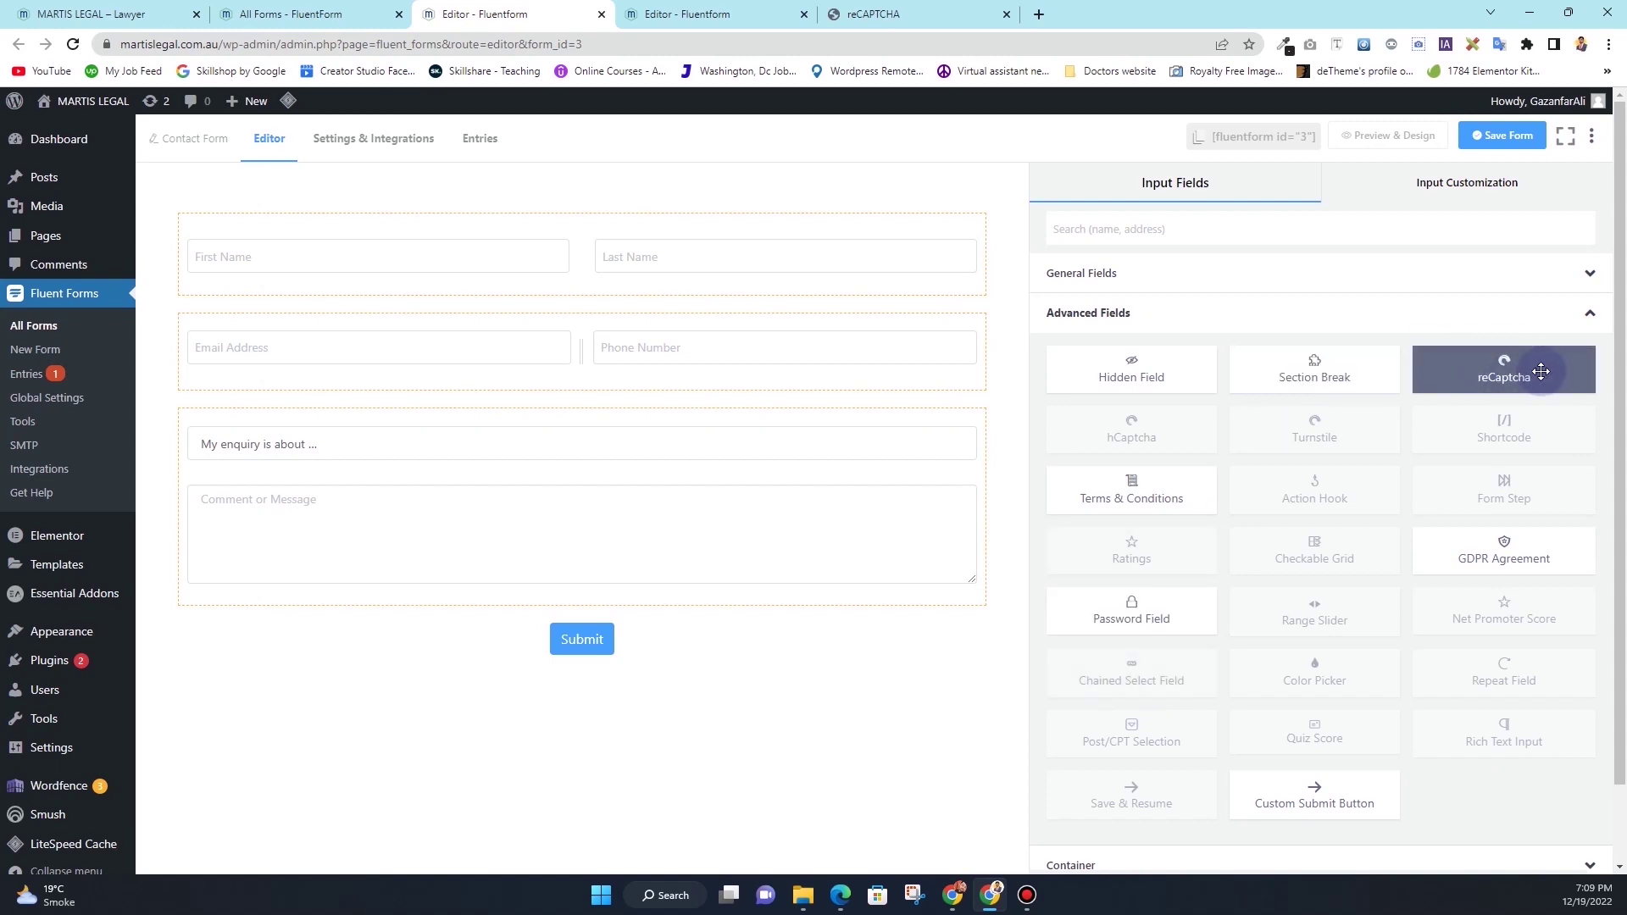
pyautogui.moveTo(1540, 372); pyautogui.dragTo(766, 622)
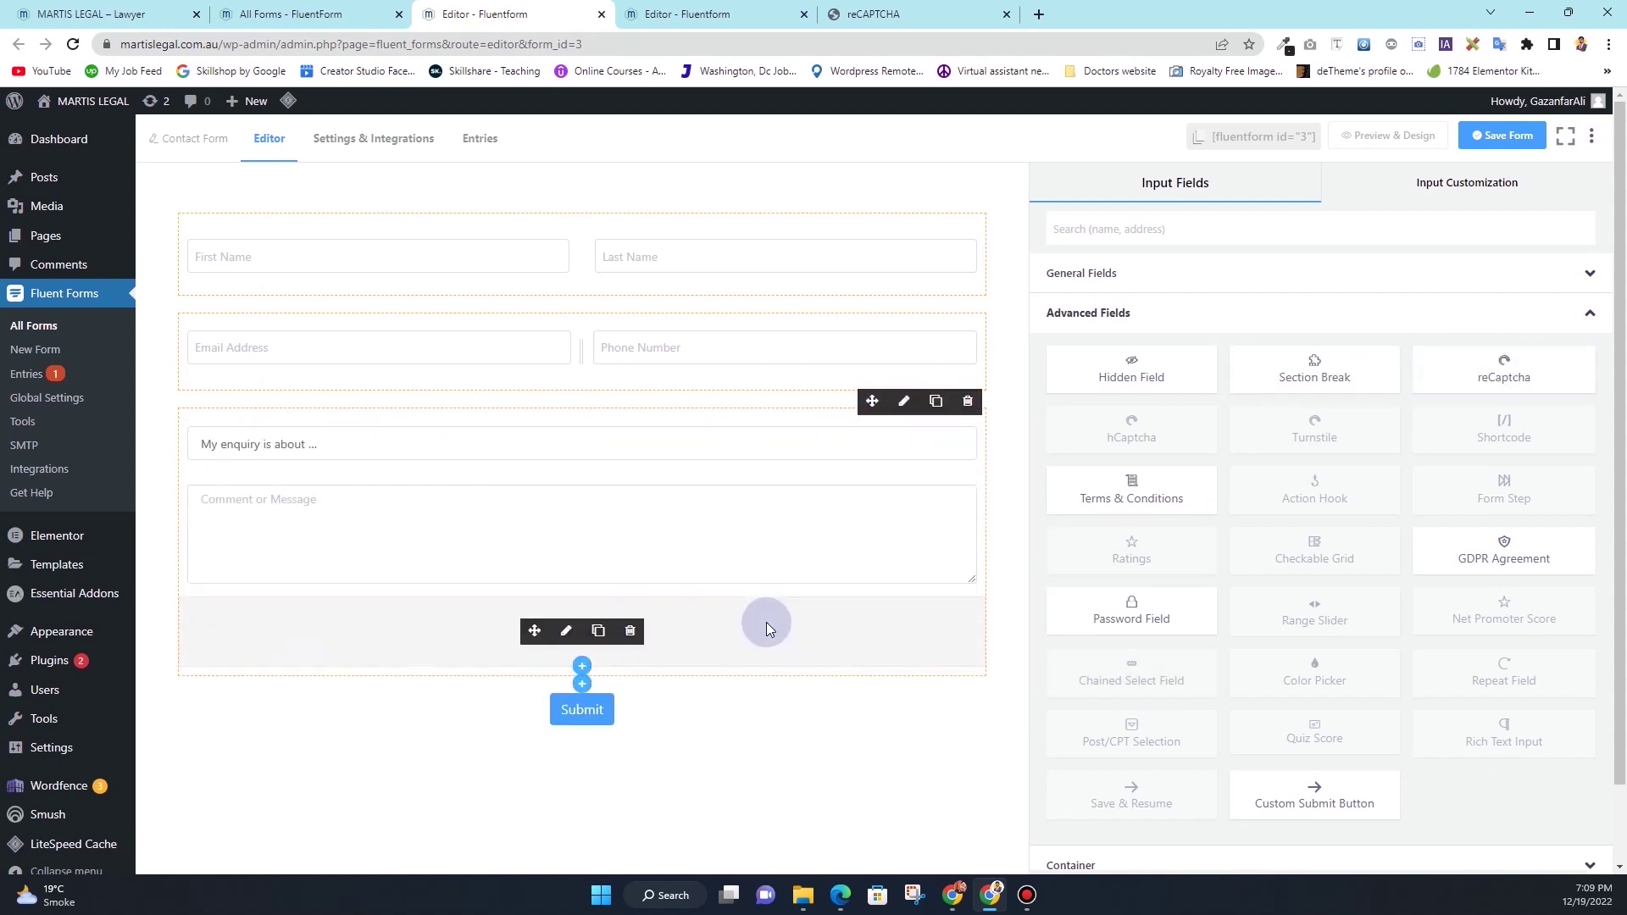
pyautogui.click(421, 647)
pyautogui.click(1081, 290)
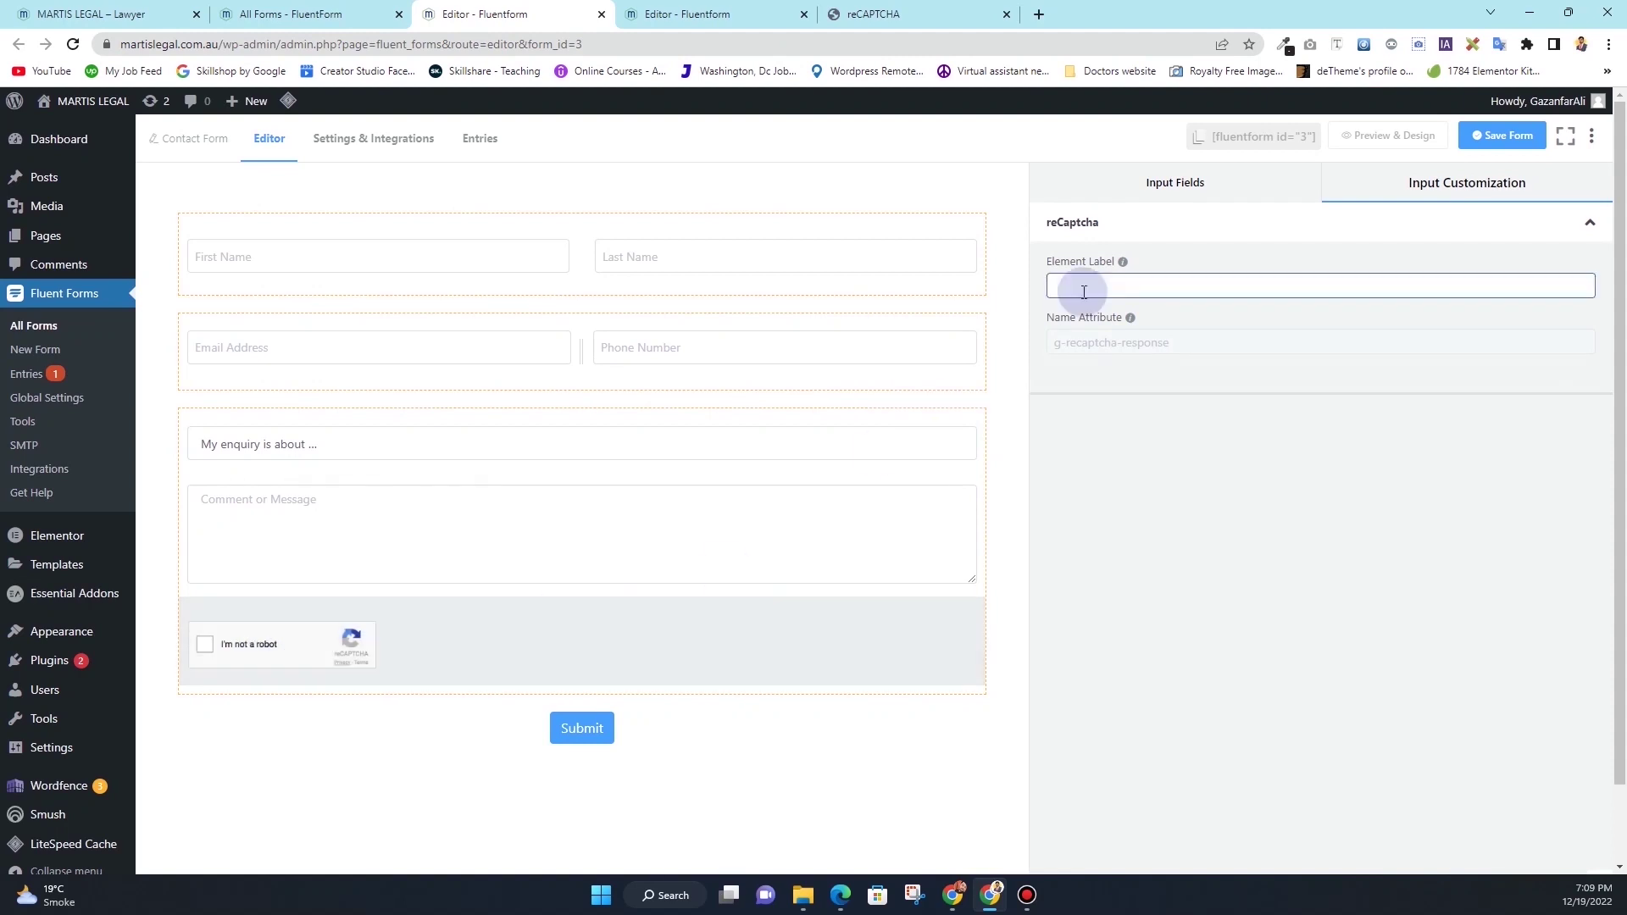
pyautogui.write('P')
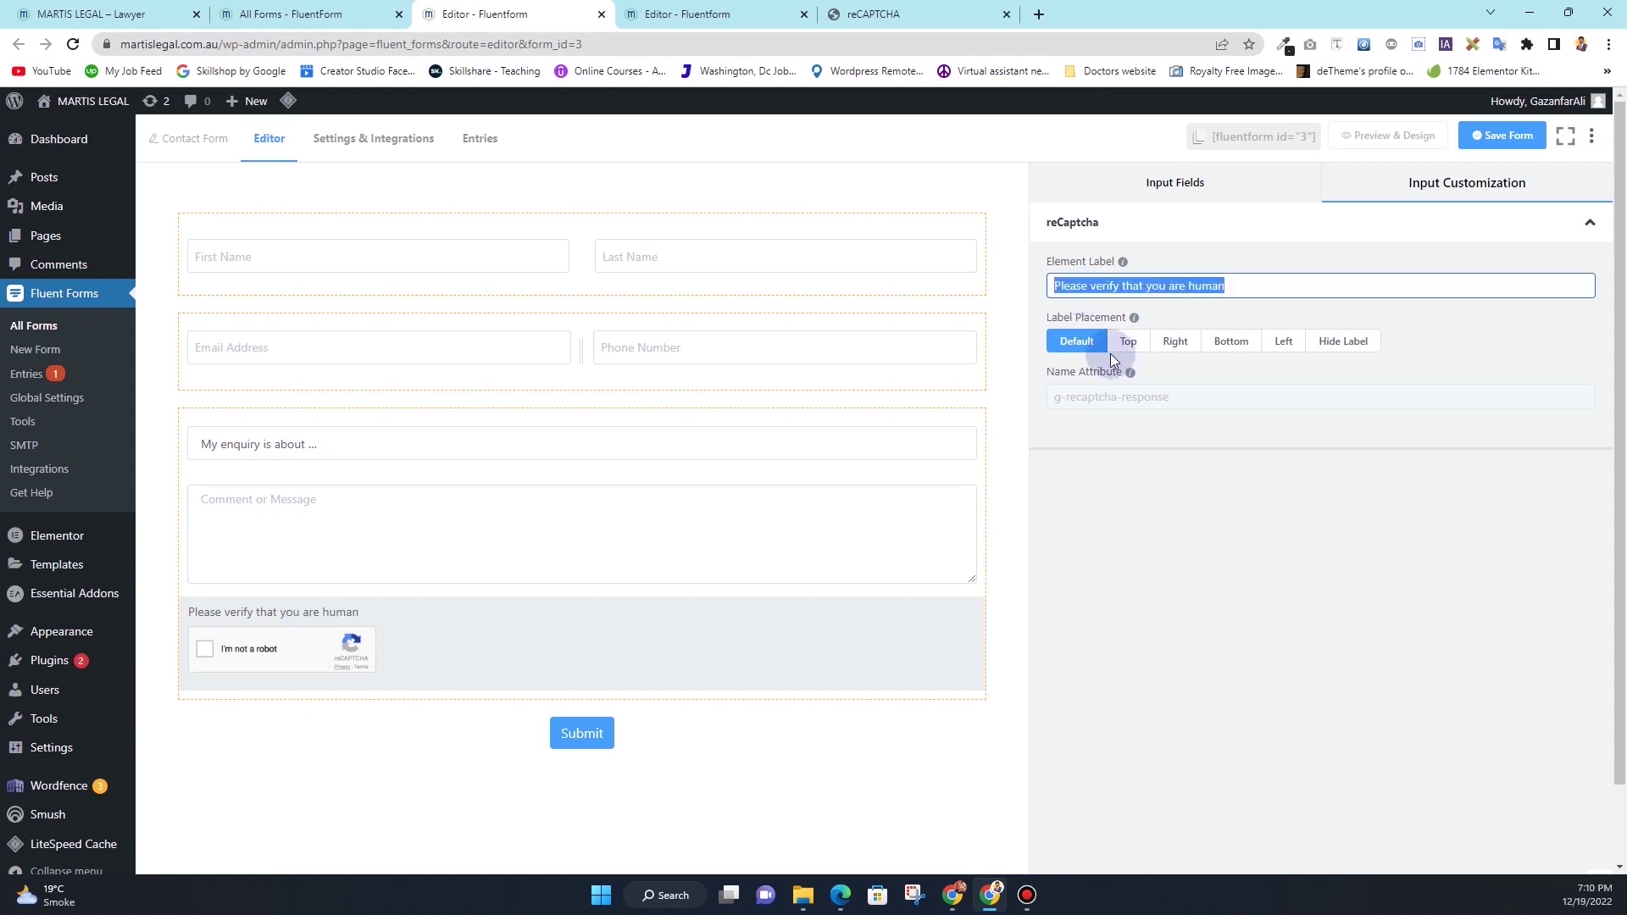
pyautogui.click(1497, 138)
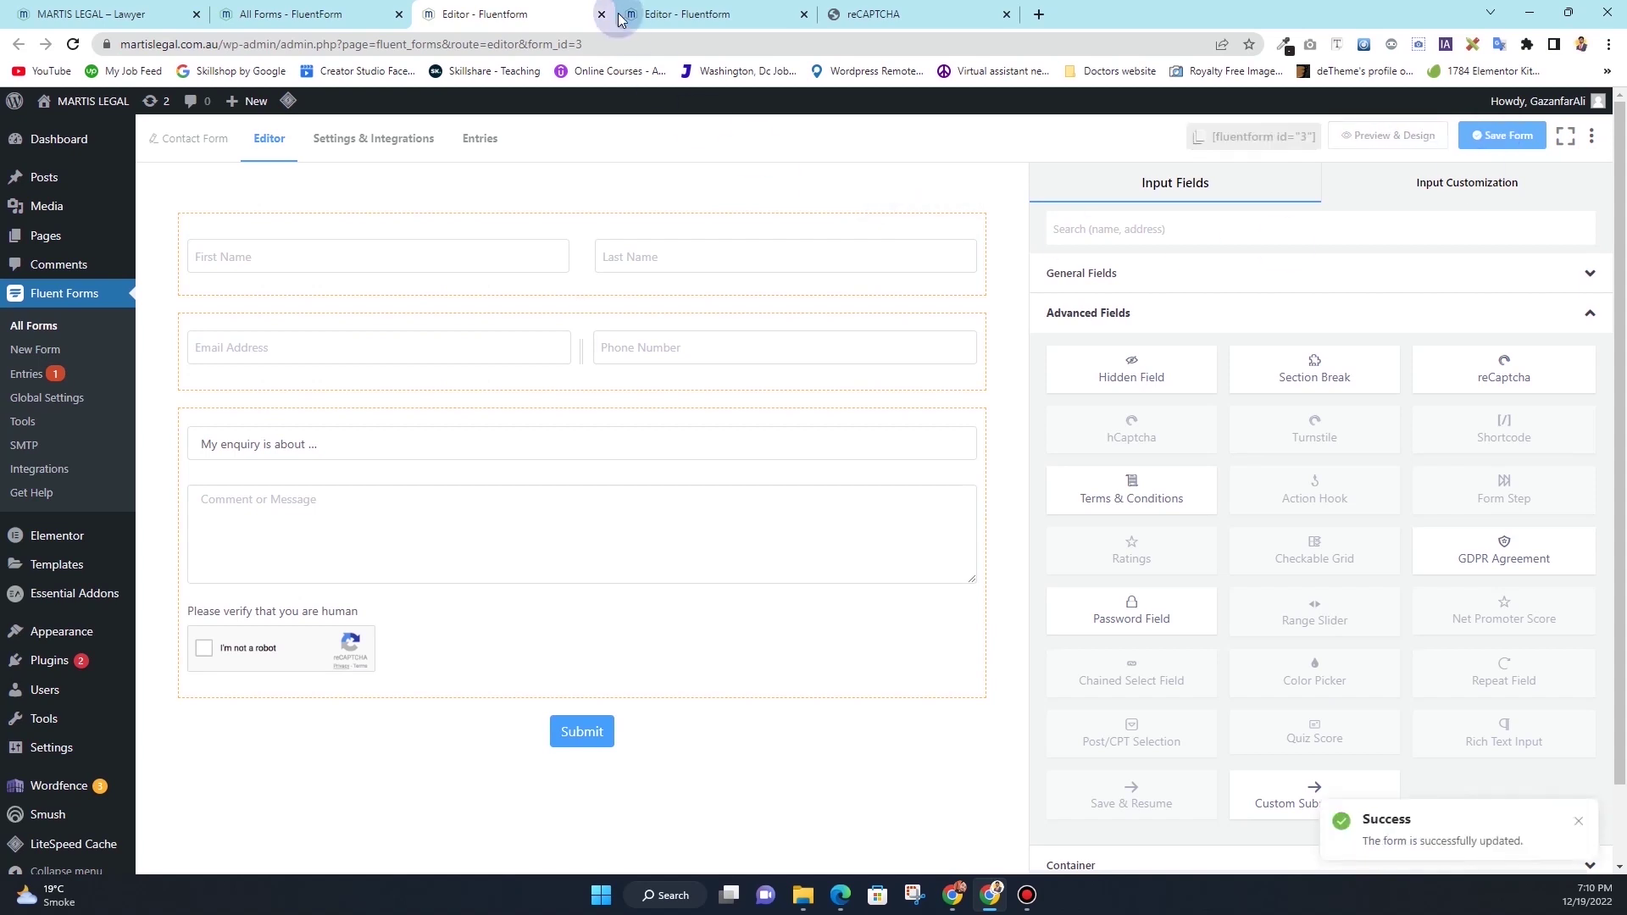
pyautogui.click(678, 14)
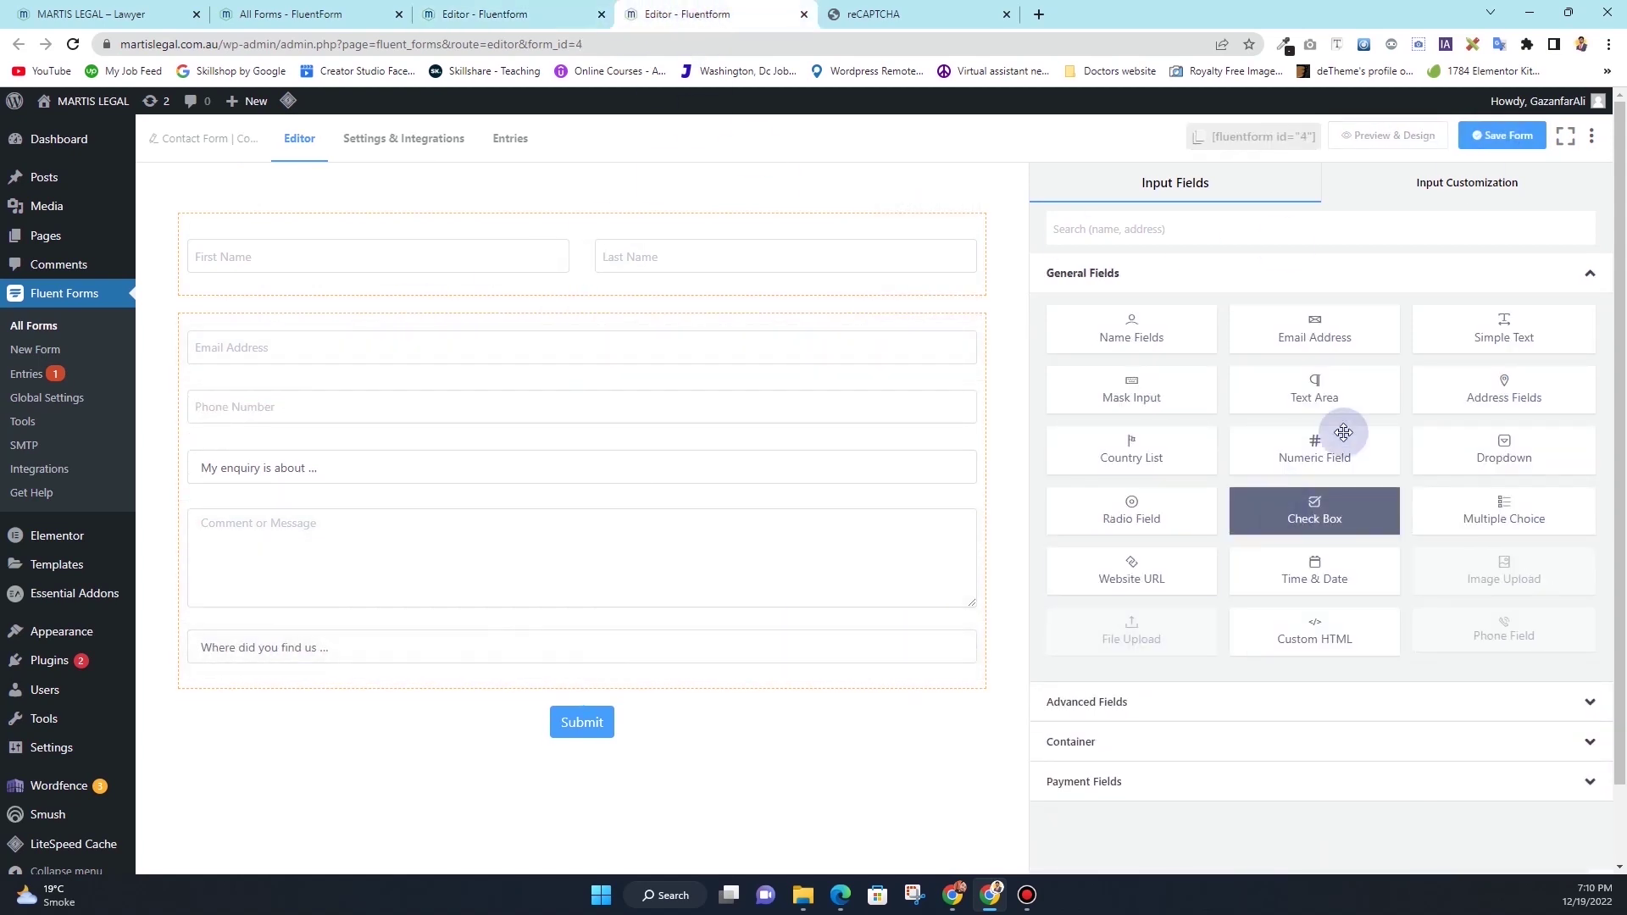
# Add a reCaptcha field above Submit in form 4, labelled 'Please verify that you are human', and save
pyautogui.click(1113, 706)
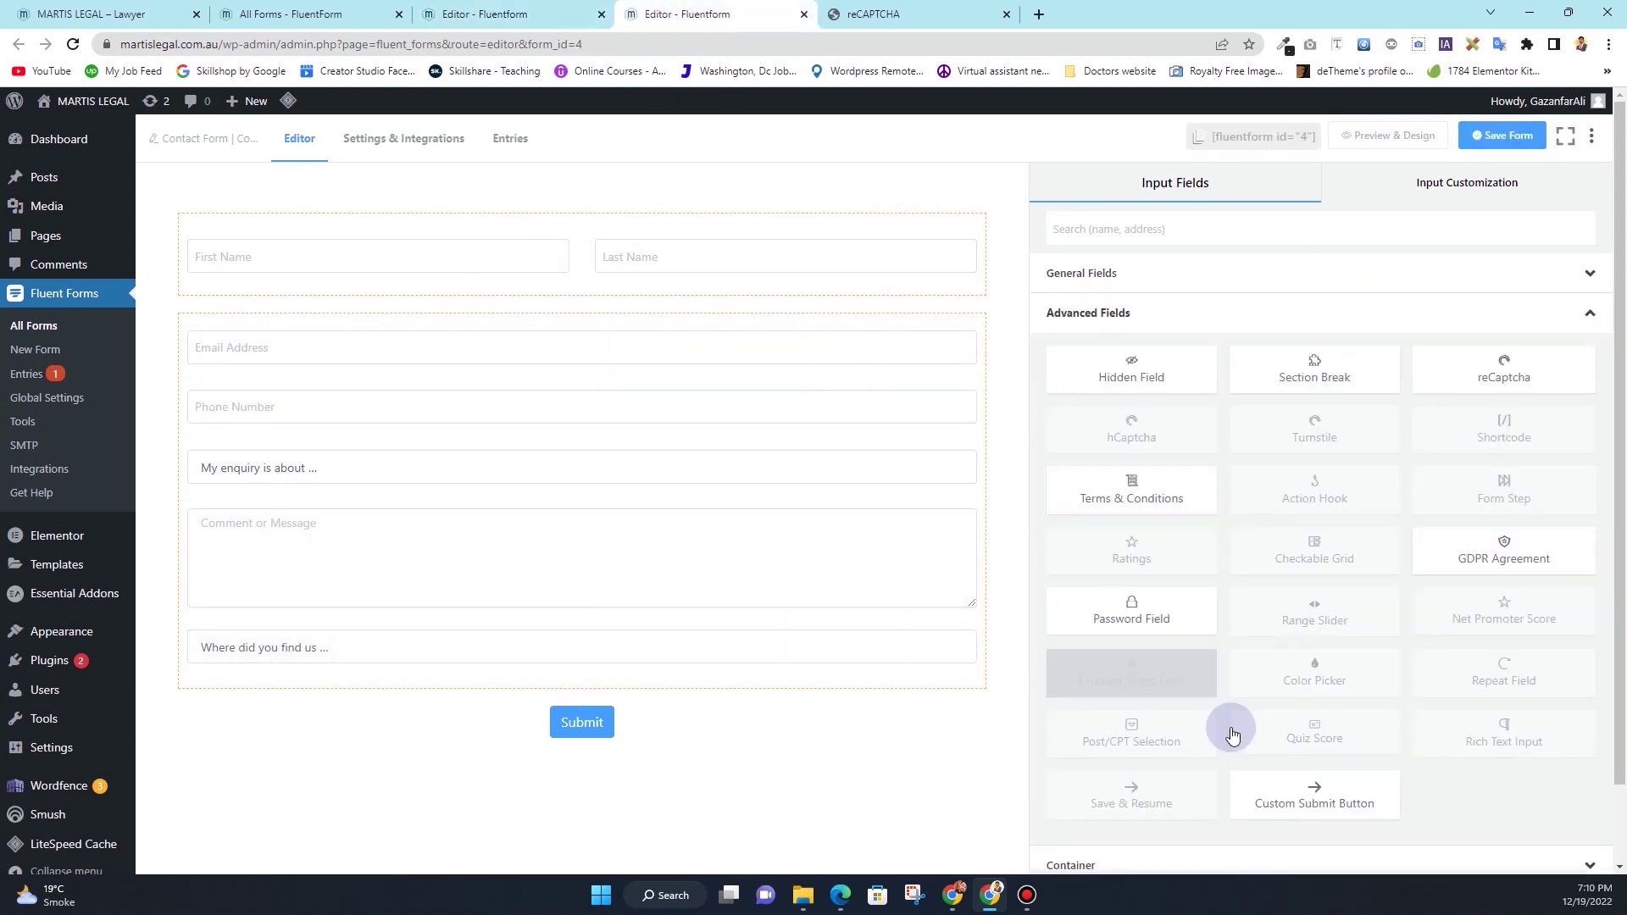
pyautogui.moveTo(1526, 390); pyautogui.dragTo(538, 730)
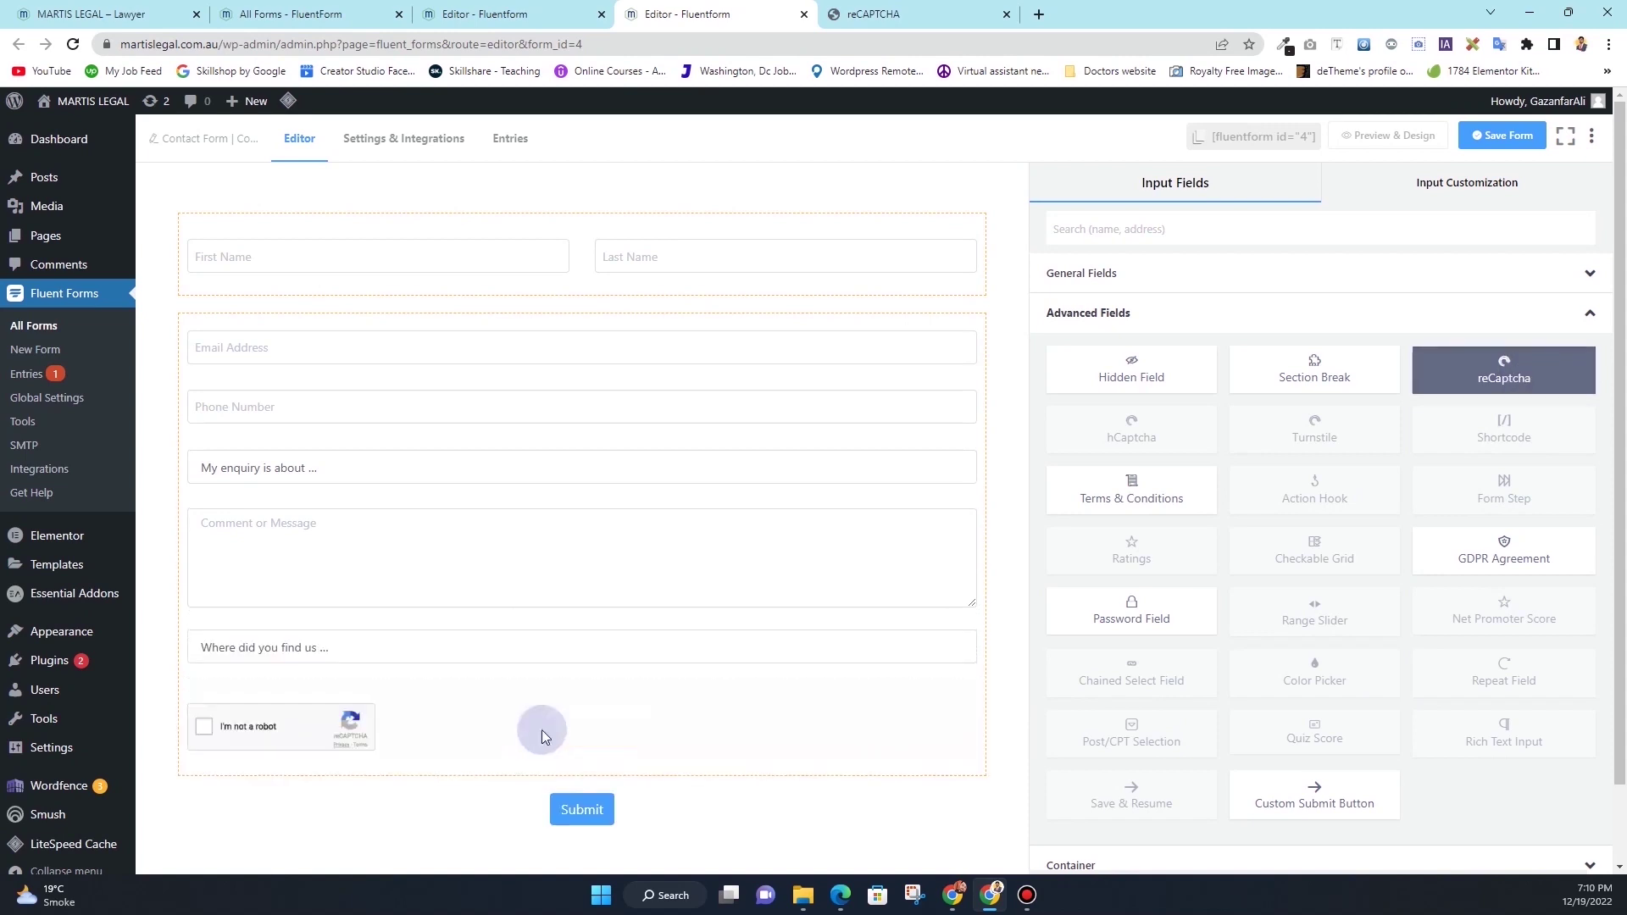
pyautogui.click(471, 743)
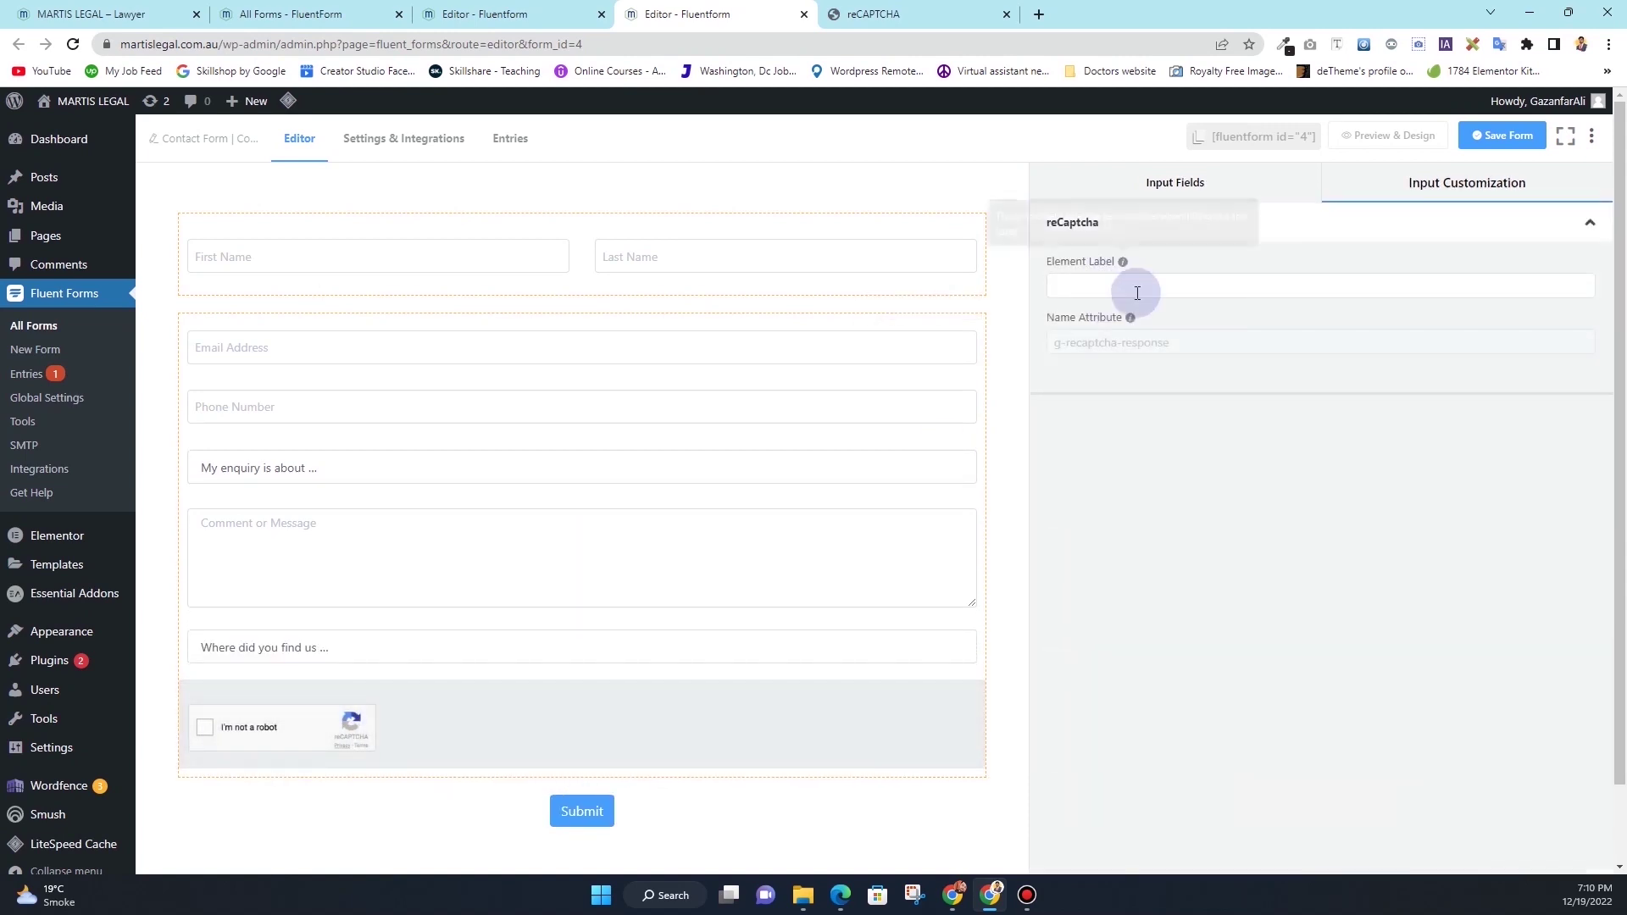
pyautogui.click(1133, 291)
pyautogui.write('Please verify that you are human')
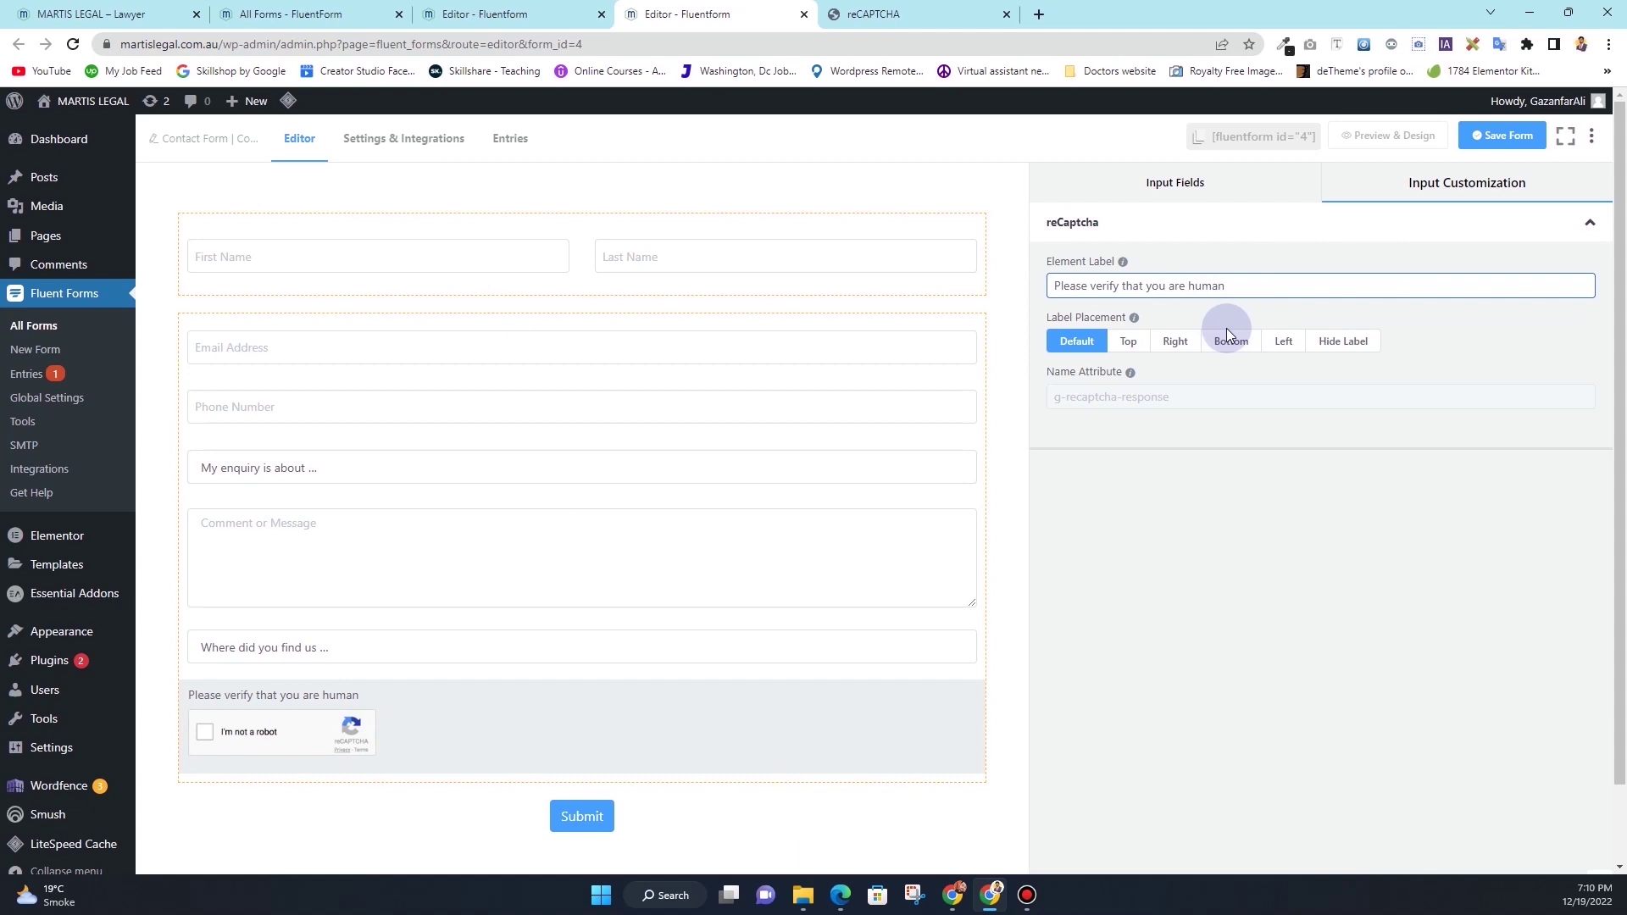
pyautogui.click(1500, 137)
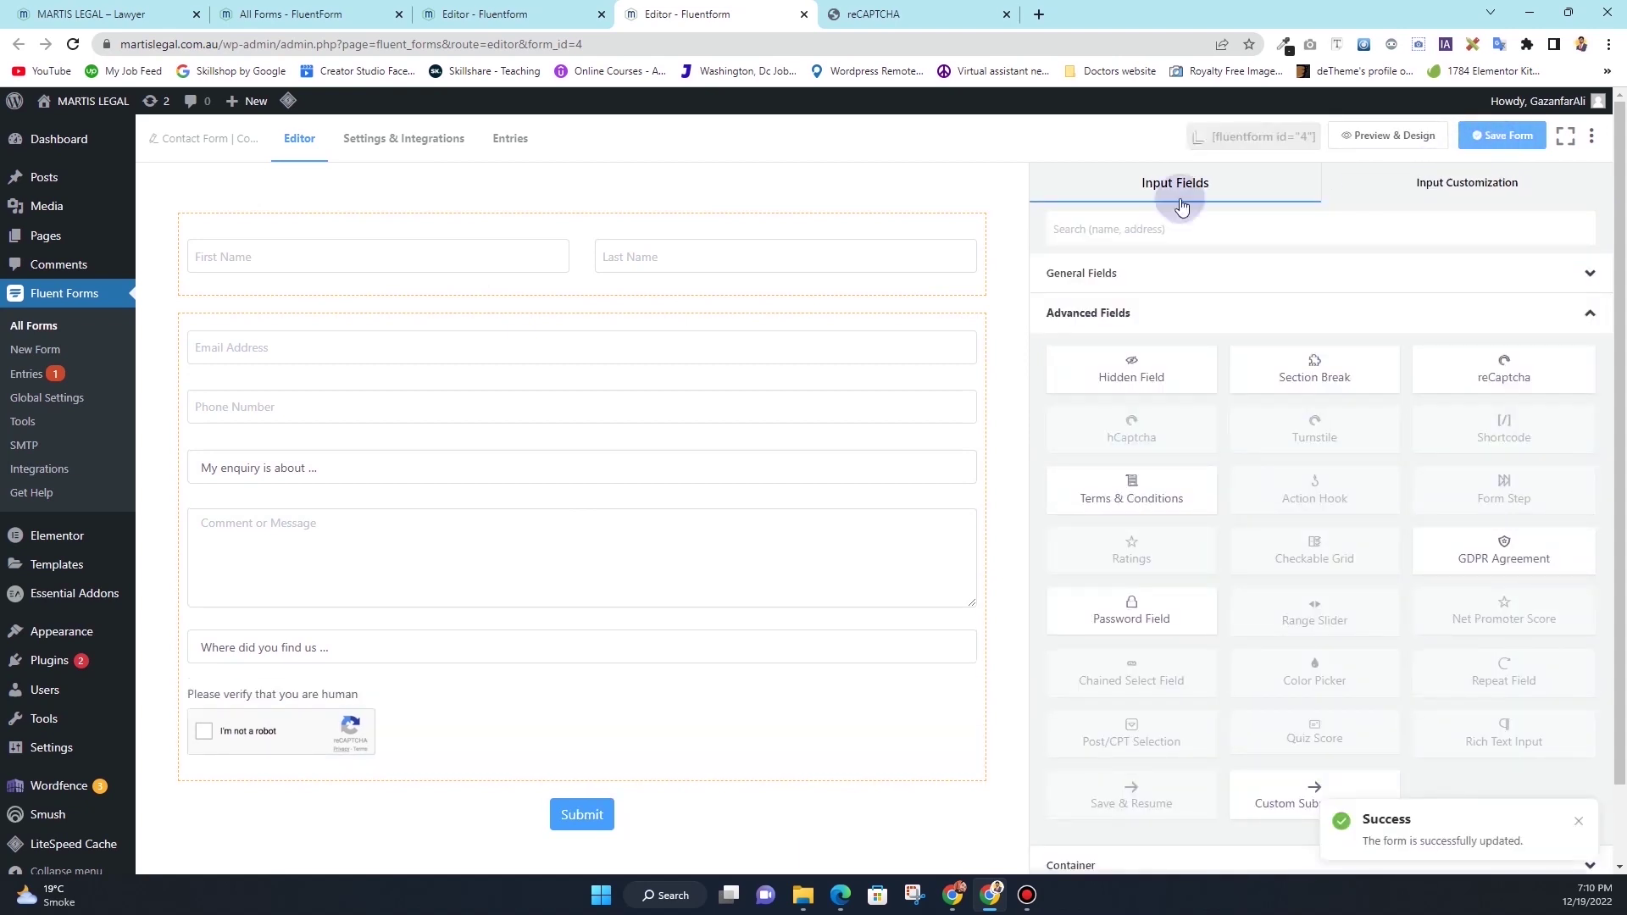
pyautogui.click(66, 132)
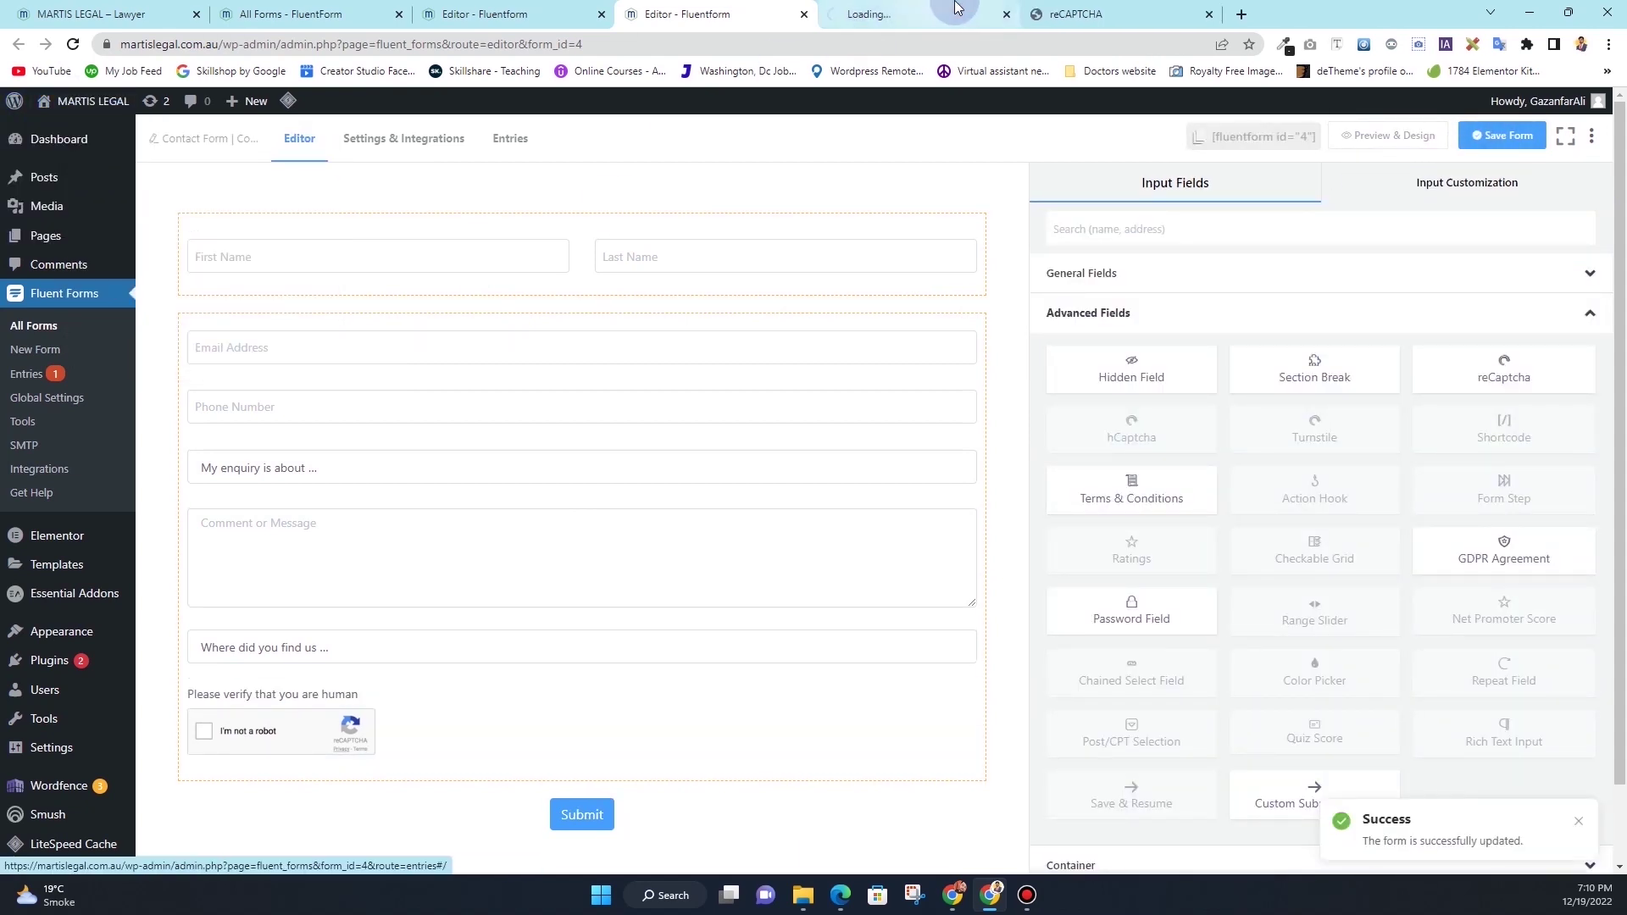
# Scroll the live homepage down to the contact form's 'I'm not a robot' check, then back to the top
pyautogui.scroll(-15, 580, 366)
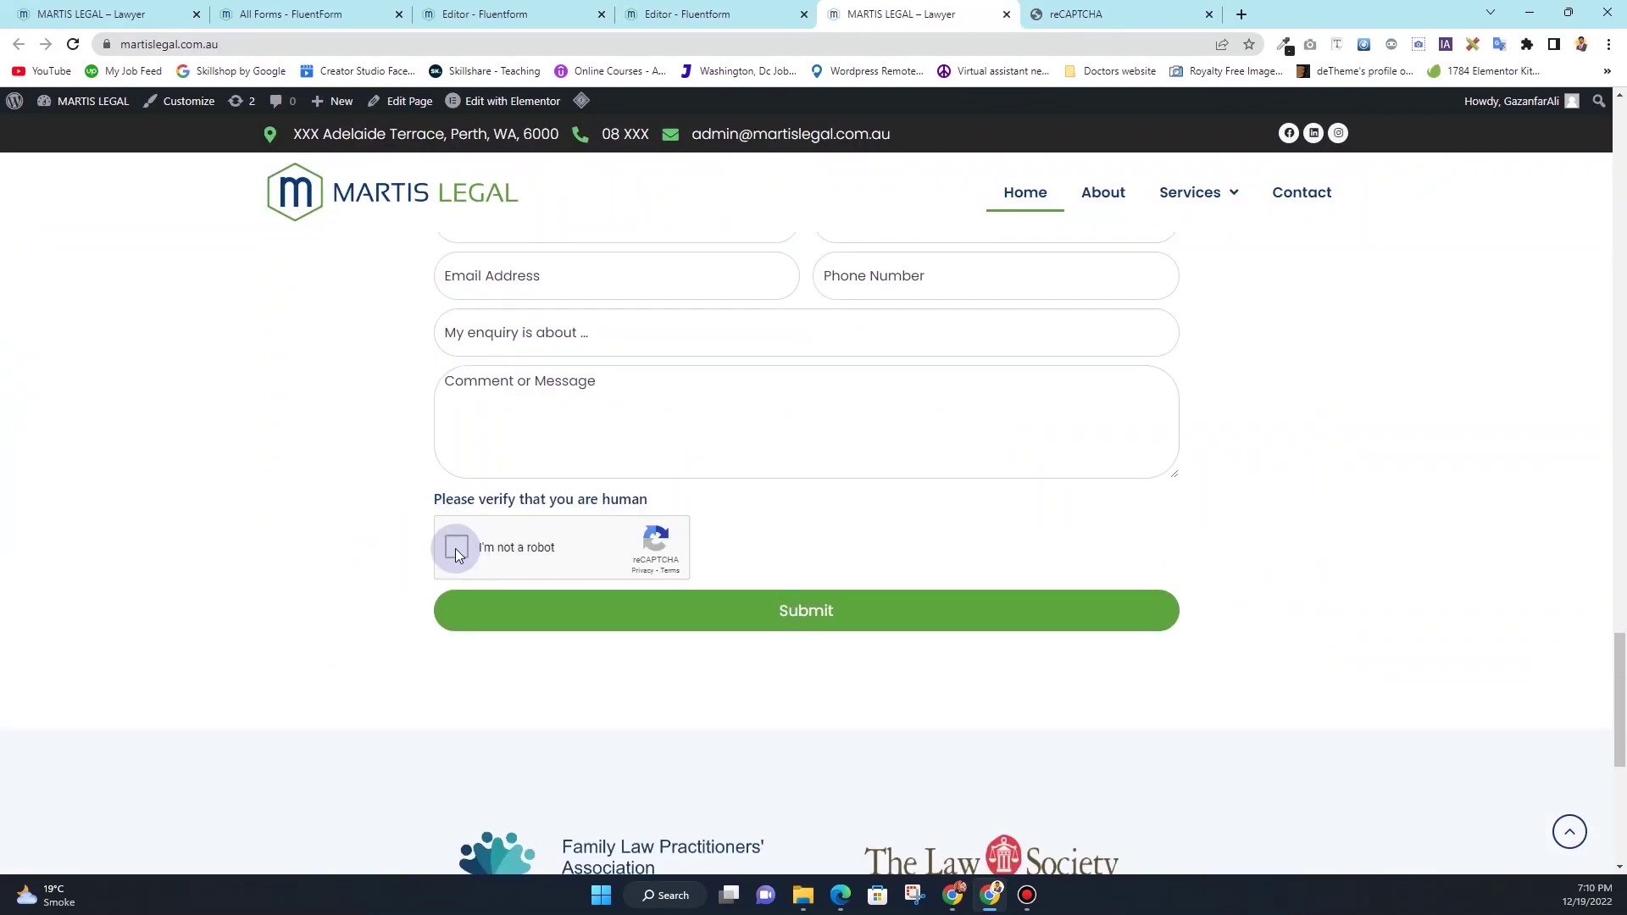
pyautogui.scroll(10, 922, 700)
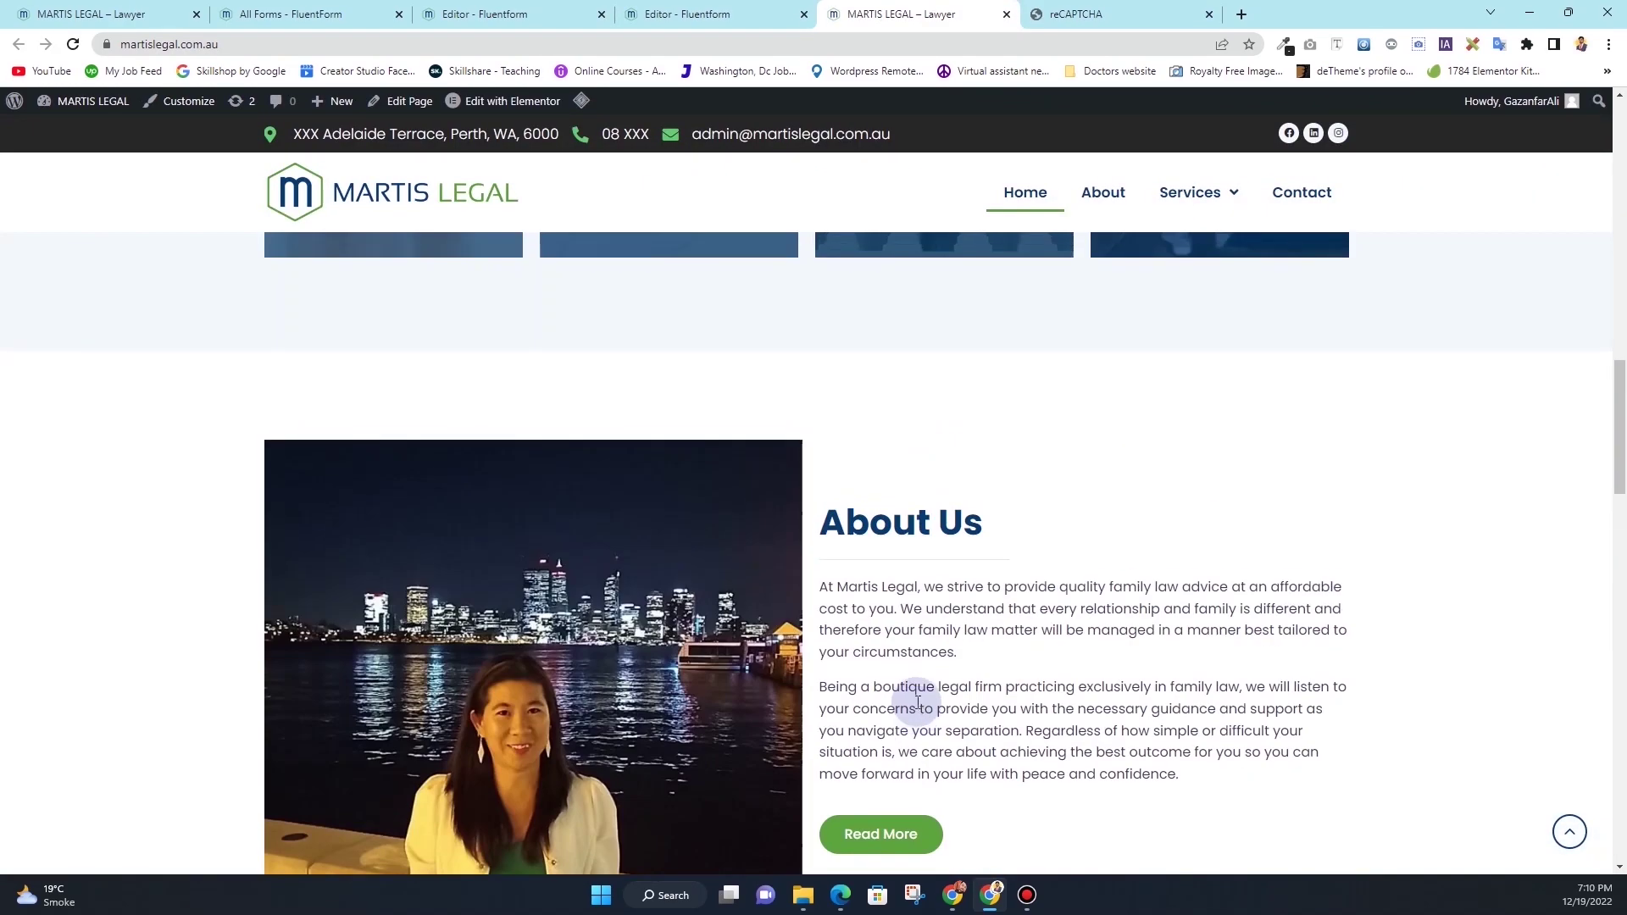
pyautogui.scroll(8, 918, 701)
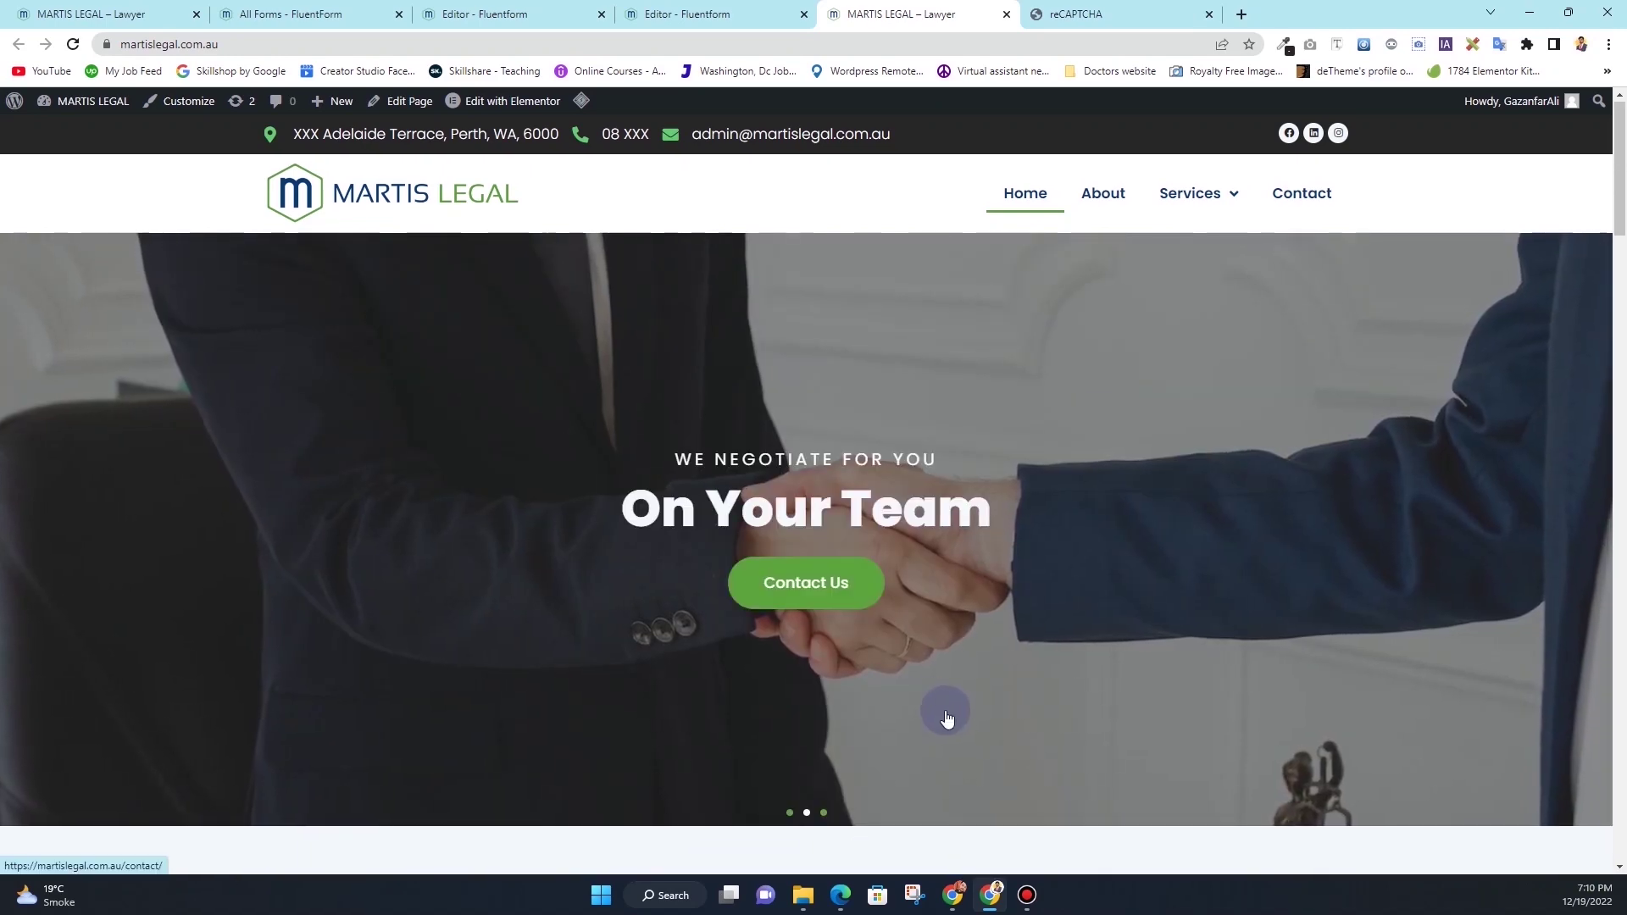